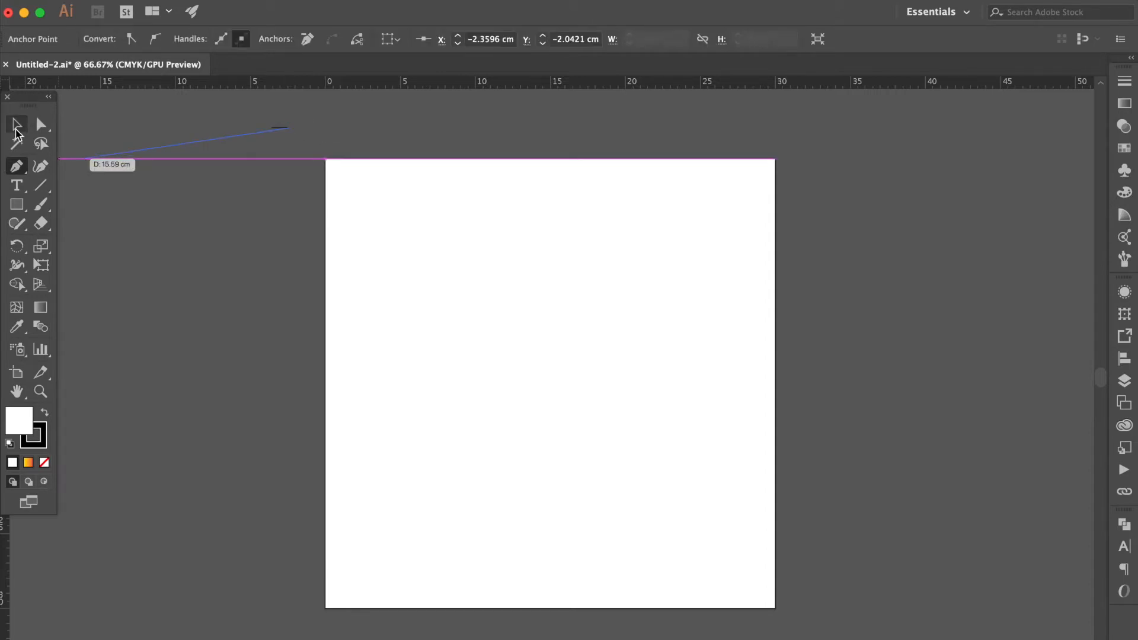
Remove the short line's fill and give its stroke a 4 pt weight with round caps
{"action": "left_click", "coordinate": [16, 128]}
{"action": "left_click", "coordinate": [45, 464]}
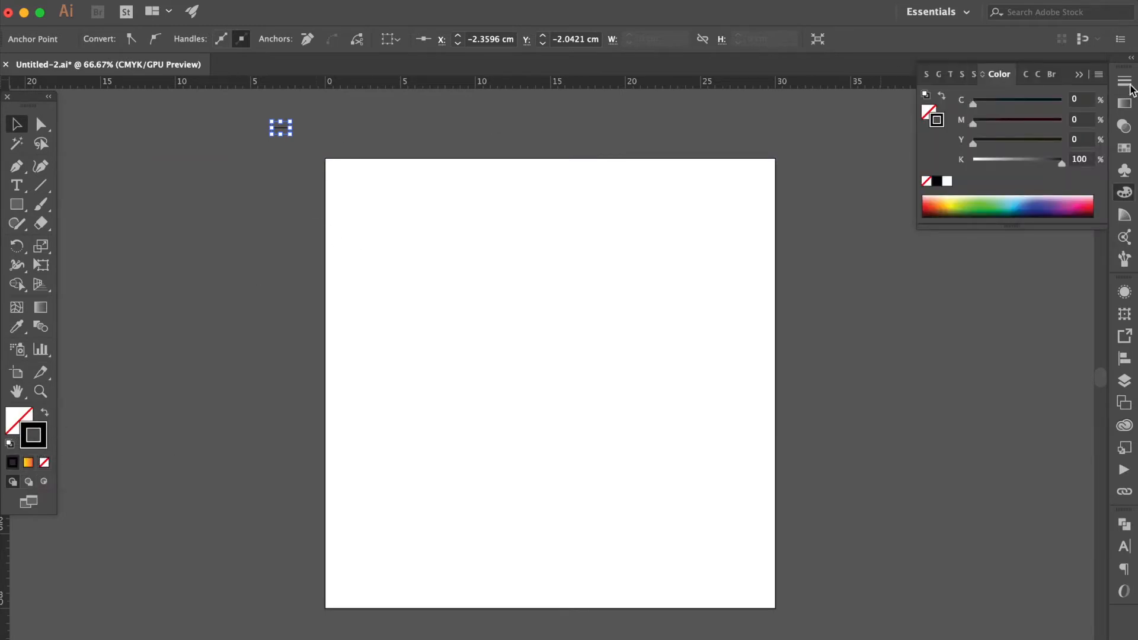
{"action": "left_click", "coordinate": [1125, 102]}
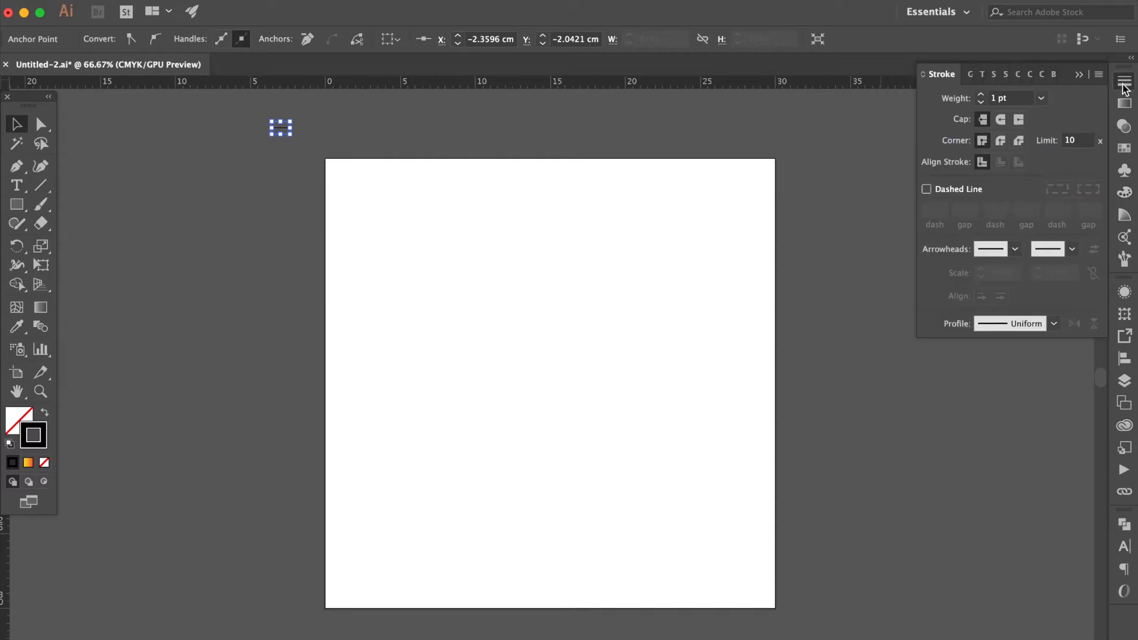
{"action": "left_click", "coordinate": [1043, 99]}
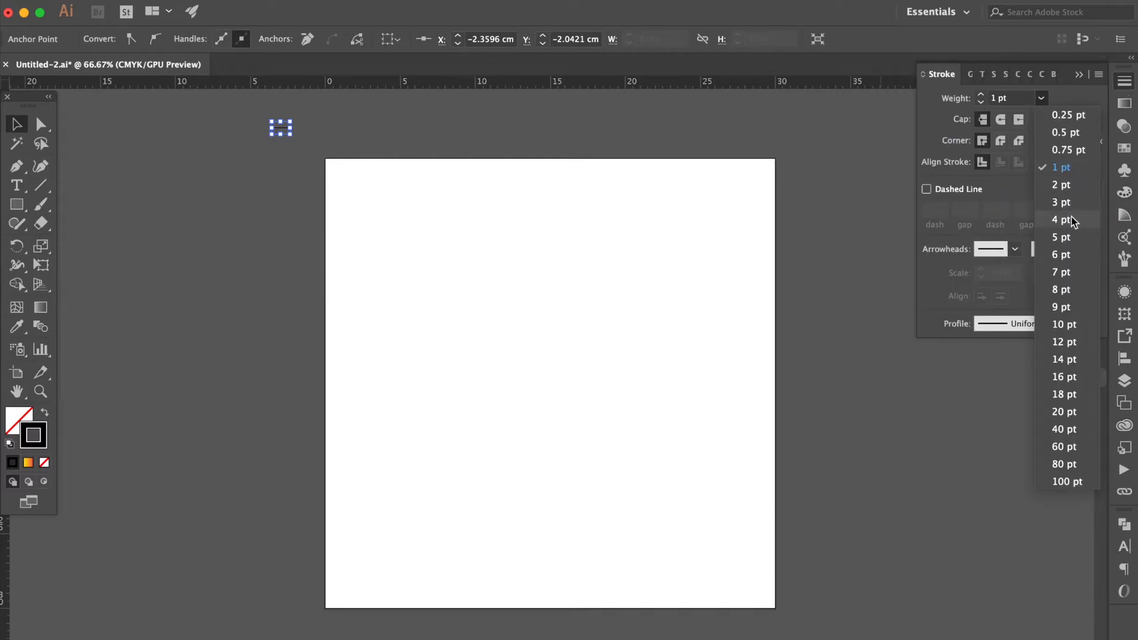
{"action": "left_click", "coordinate": [1062, 220]}
{"action": "left_click", "coordinate": [1001, 120]}
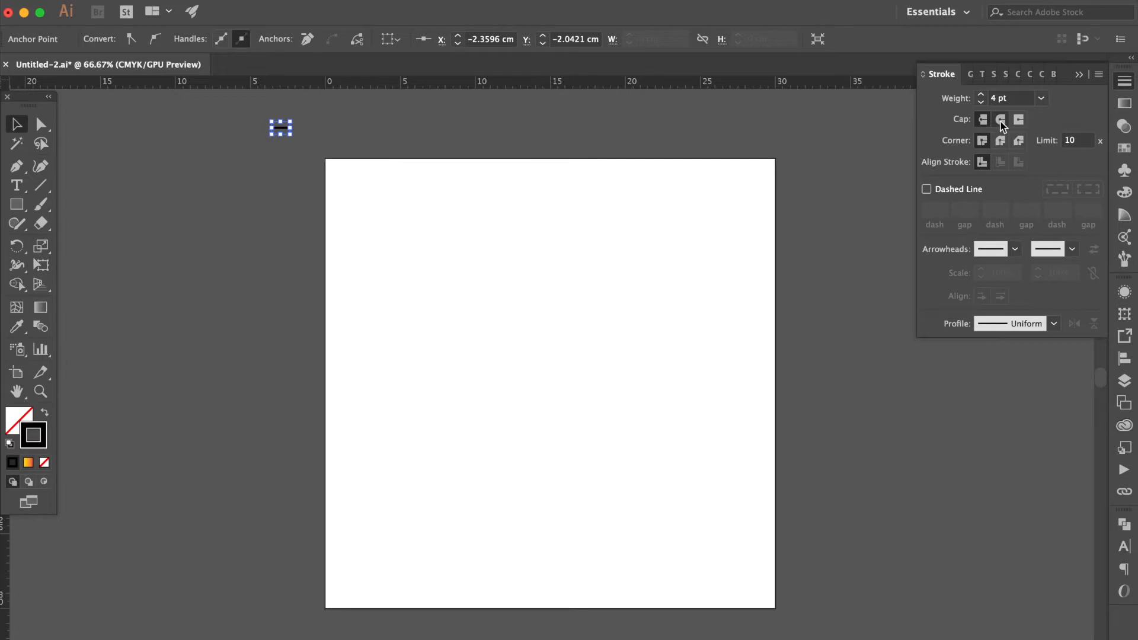
Apply the Orange, Yellow gradient preset to the line's stroke
{"action": "left_click", "coordinate": [389, 146]}
{"action": "scroll", "coordinate": [336, 147], "scroll_direction": "up", "scroll_amount": 2}
{"action": "scroll", "coordinate": [336, 147], "scroll_direction": "up", "scroll_amount": 1}
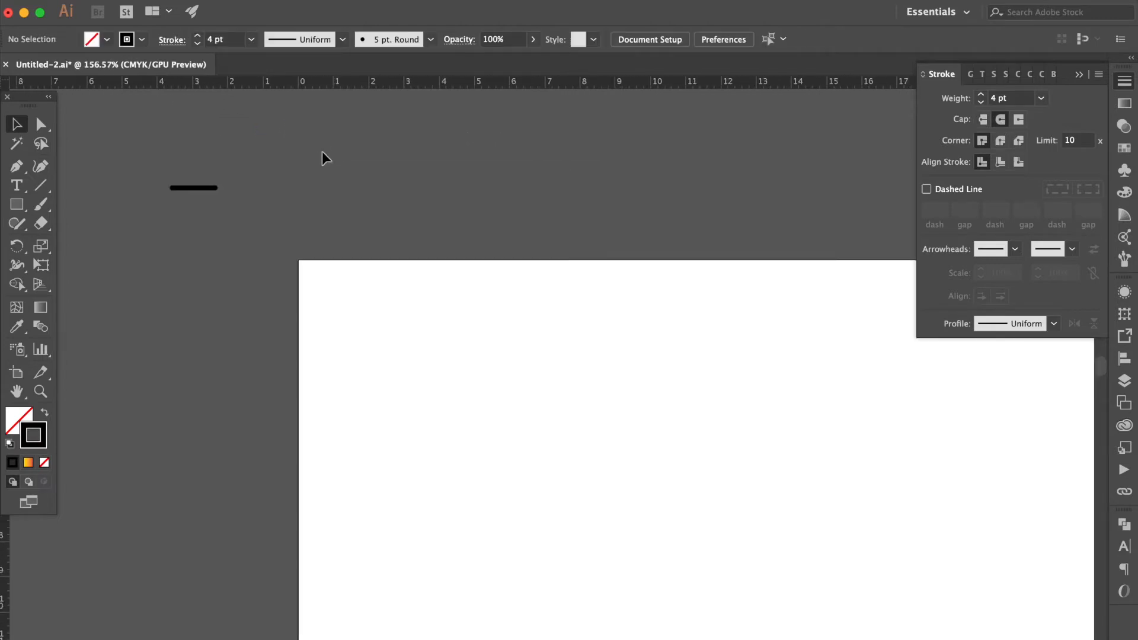
{"action": "left_click", "coordinate": [210, 189]}
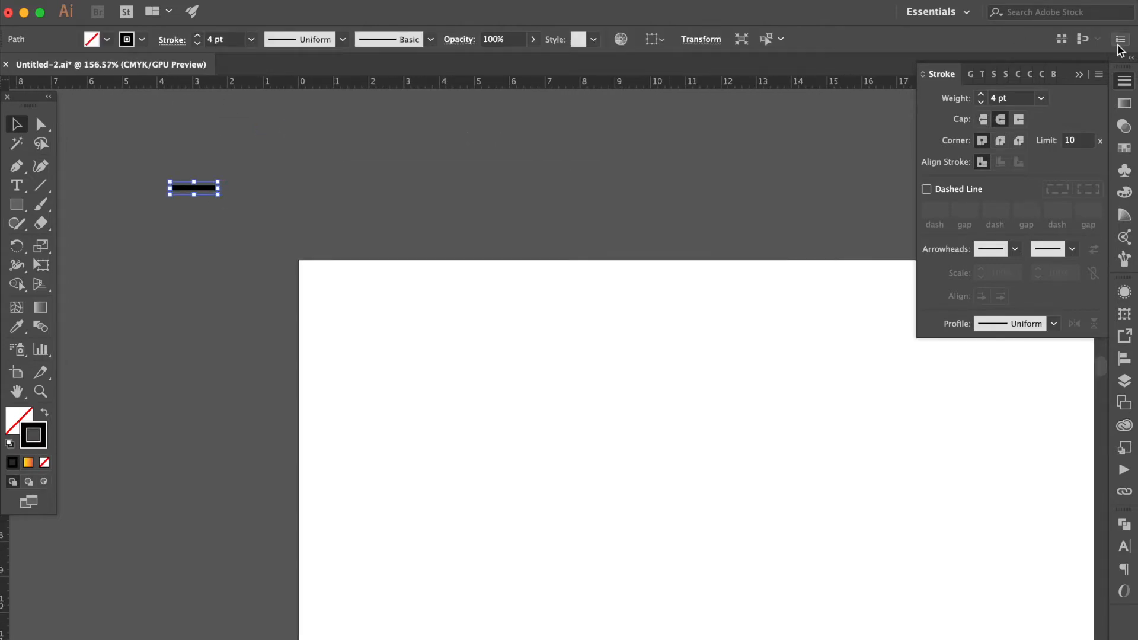
{"action": "left_click", "coordinate": [1125, 103]}
{"action": "left_click", "coordinate": [951, 104]}
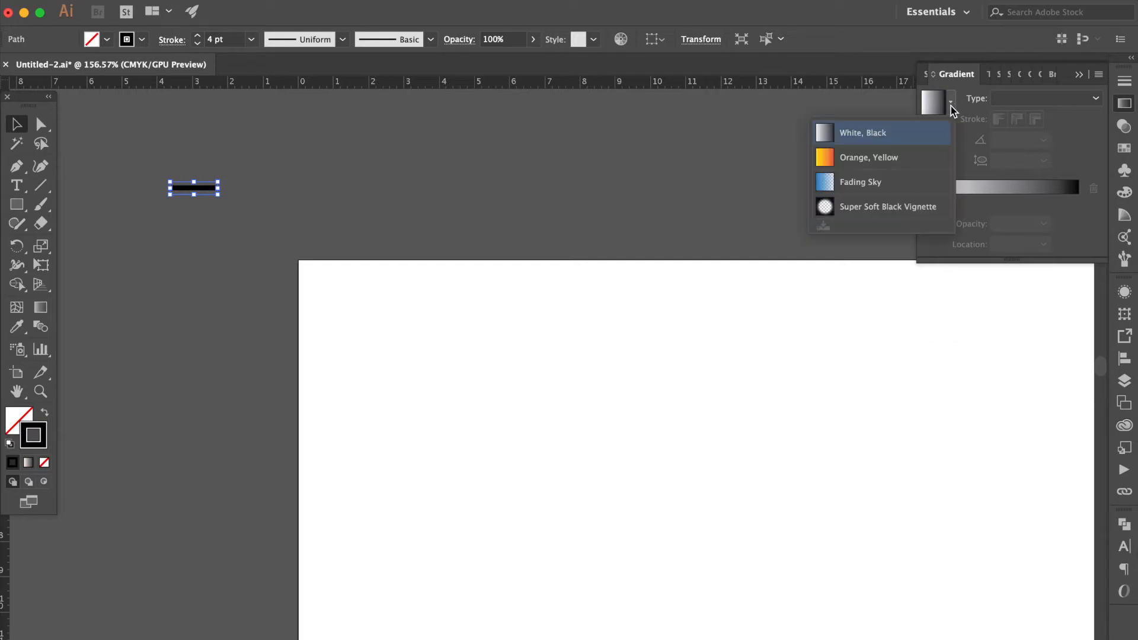
{"action": "left_click", "coordinate": [898, 157]}
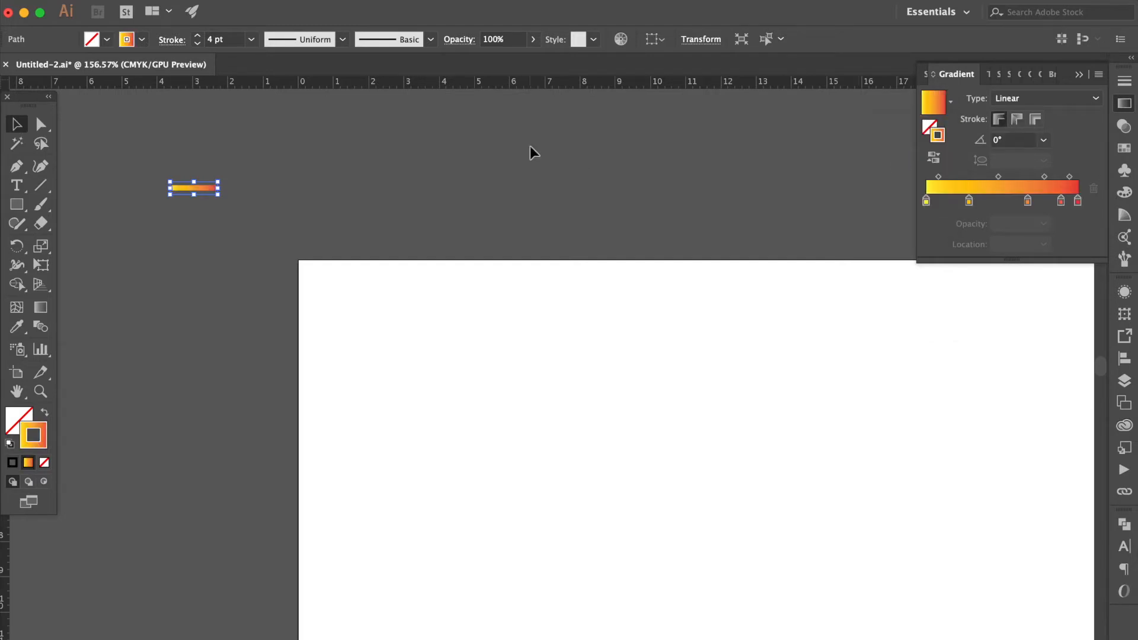
Apply a Zig Zag effect to the line with size 0.1 cm, 2 ridges per segment and smooth points
{"action": "left_click", "coordinate": [348, 10]}
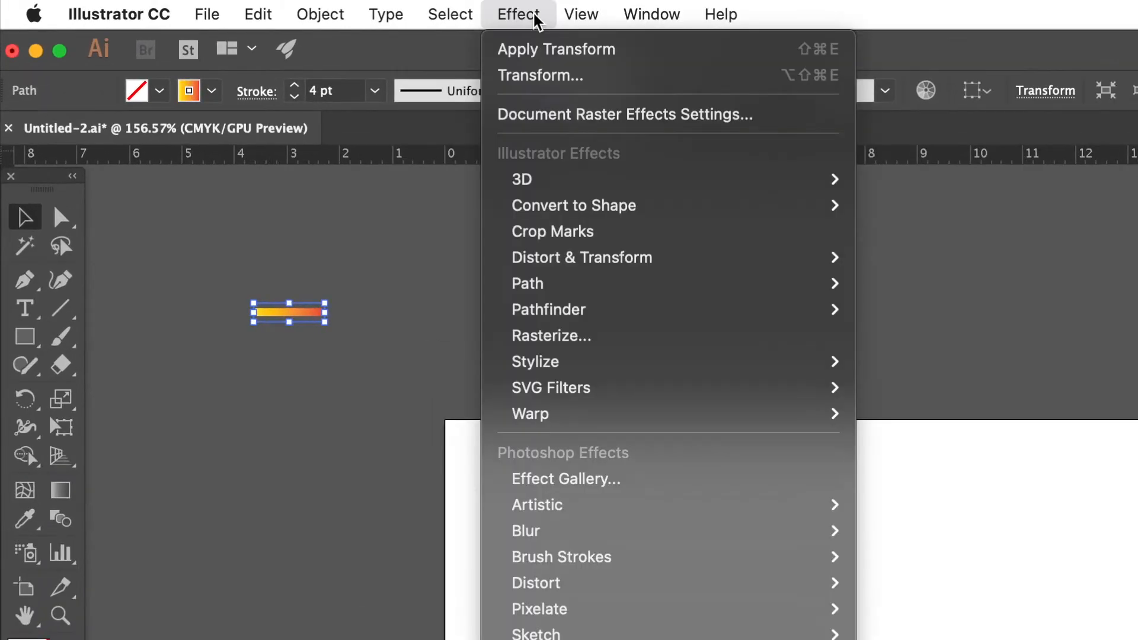
{"action": "mouse_move", "coordinate": [416, 171]}
{"action": "left_click", "coordinate": [929, 419]}
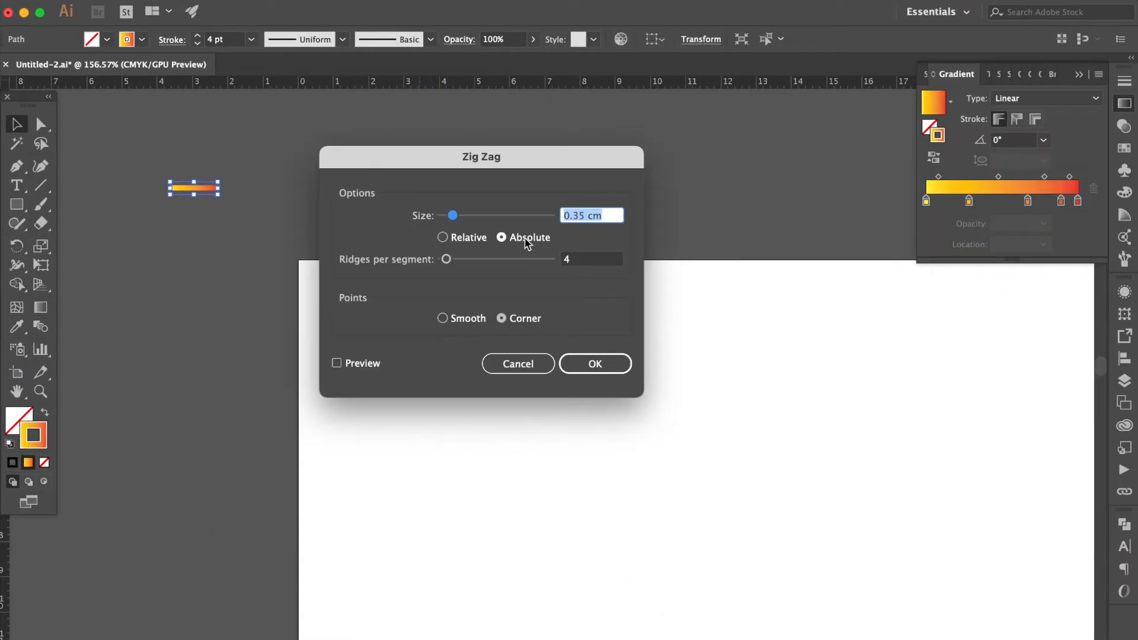
{"action": "left_click", "coordinate": [469, 319]}
{"action": "left_click", "coordinate": [363, 364]}
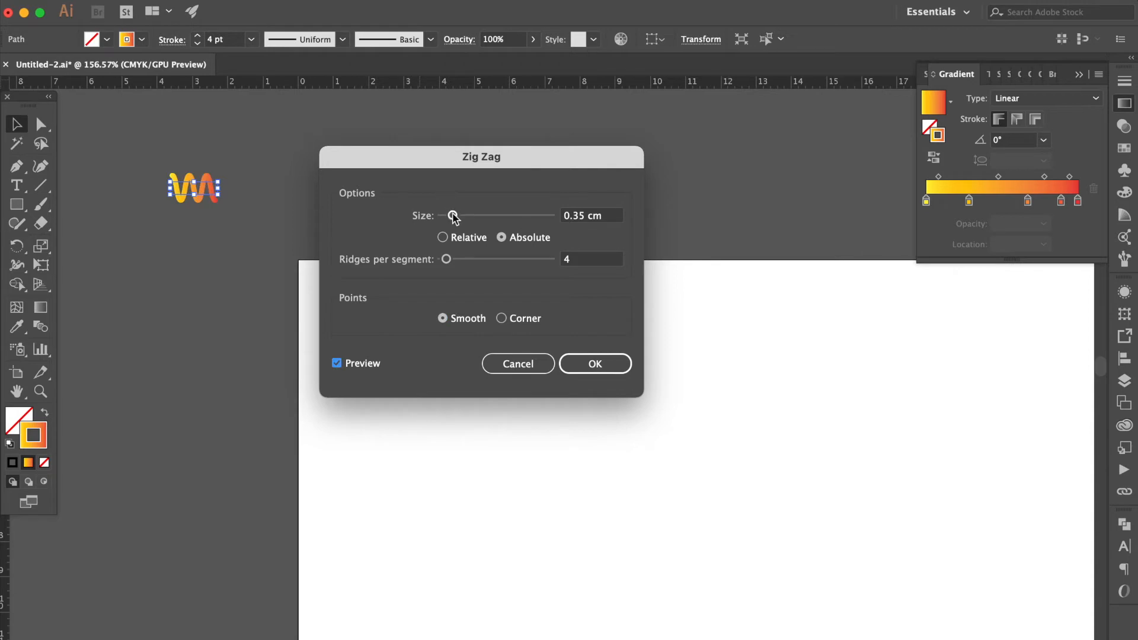
{"action": "left_click_drag", "start_coordinate": [453, 216], "coordinate": [448, 219]}
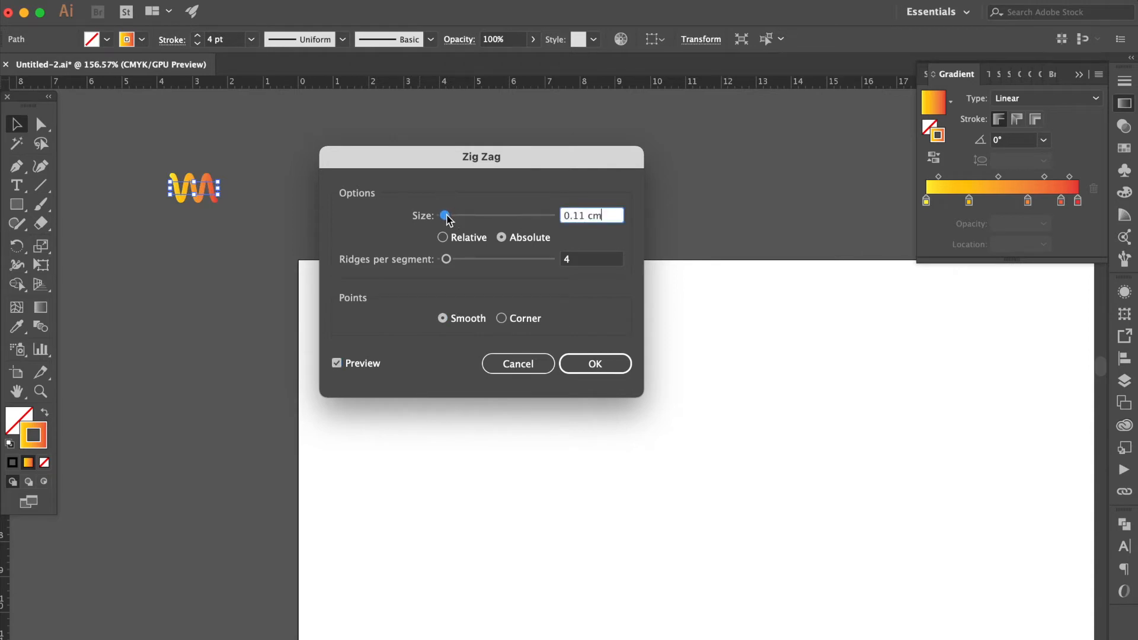
{"action": "left_click_drag", "start_coordinate": [447, 261], "coordinate": [446, 262]}
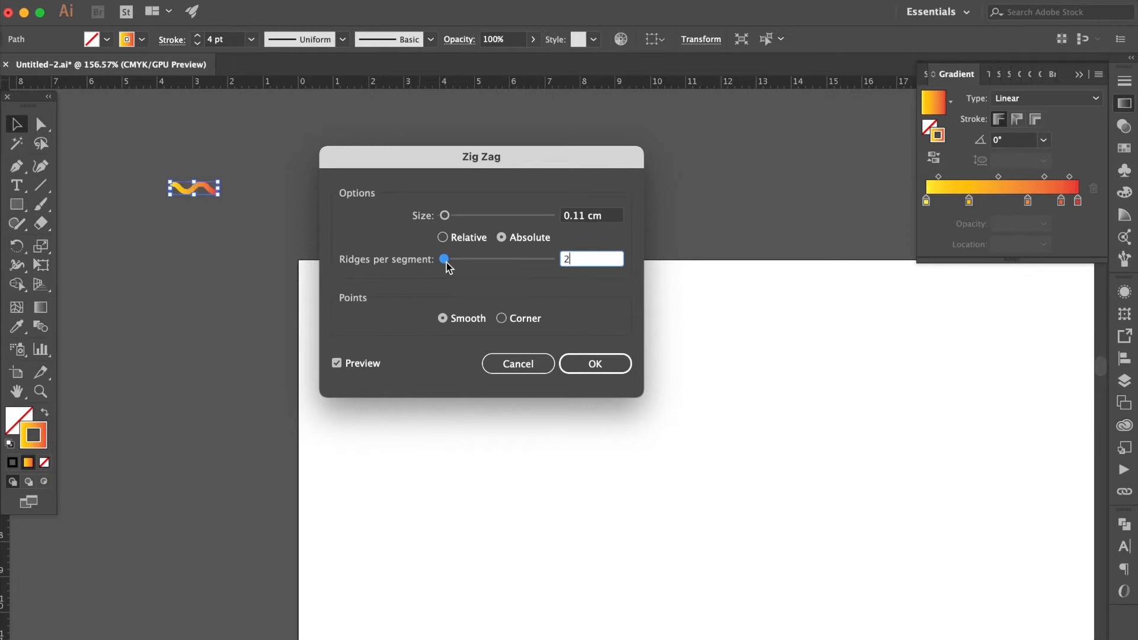
{"action": "triple_click", "coordinate": [578, 219]}
{"action": "type", "text": "0.1"}
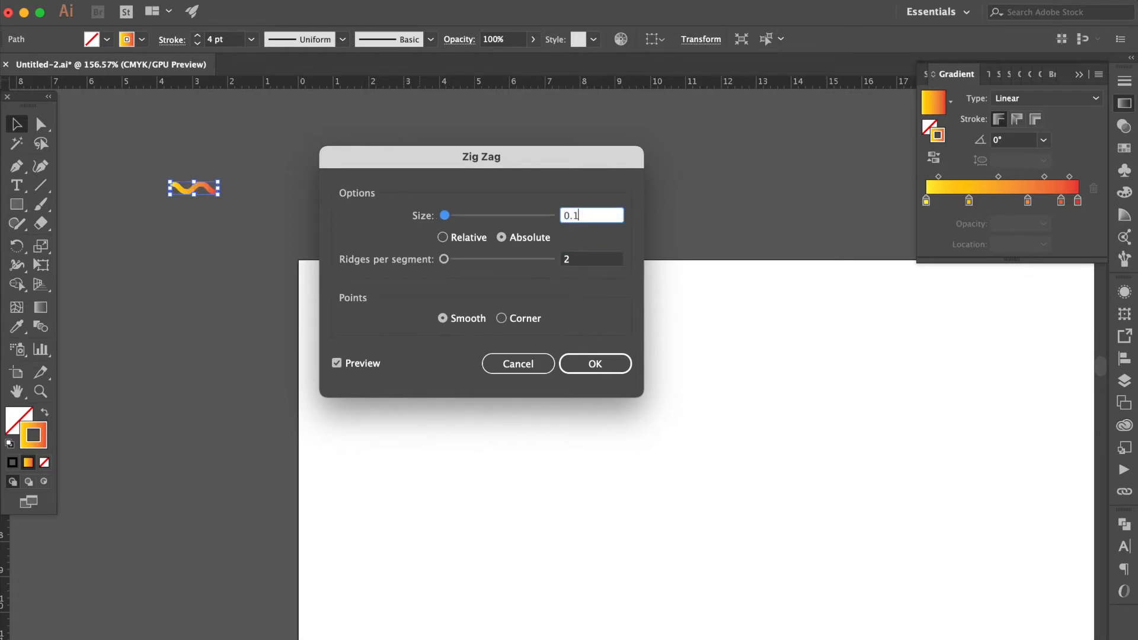
{"action": "key", "text": "Return"}
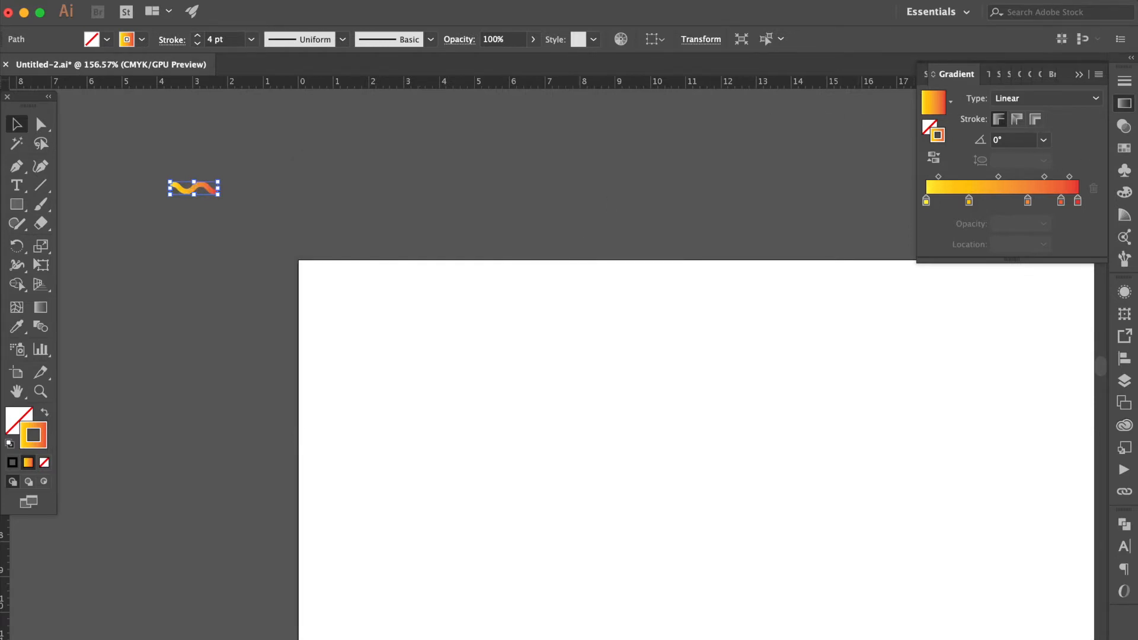
Set the wavy line's stroke weight to 3 pt
{"action": "left_click", "coordinate": [1124, 103]}
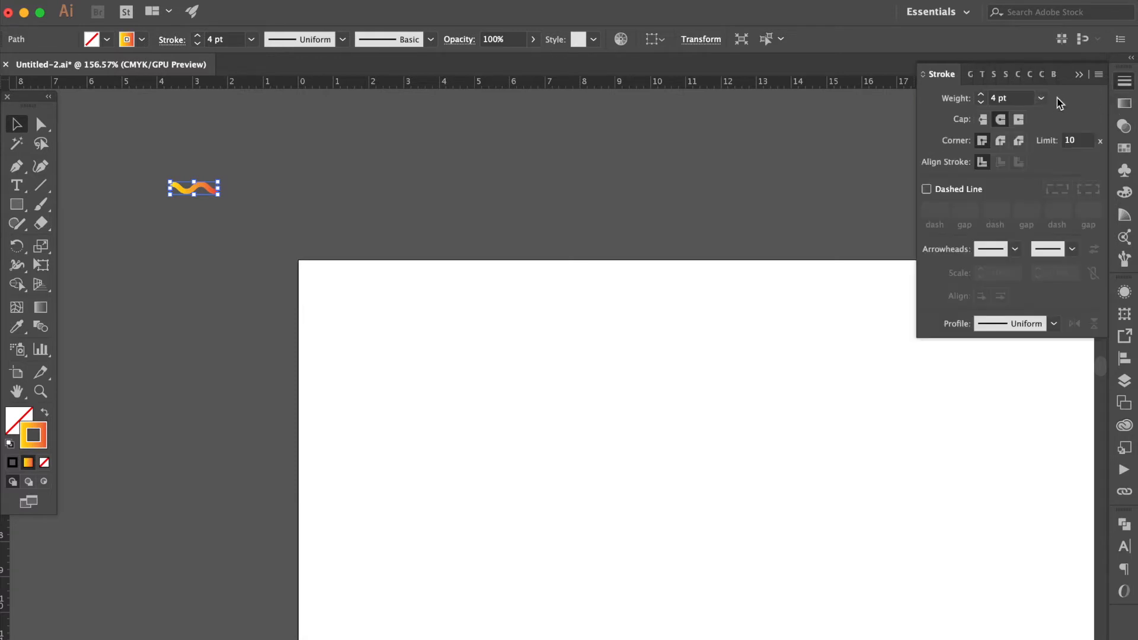
{"action": "left_click", "coordinate": [1041, 99]}
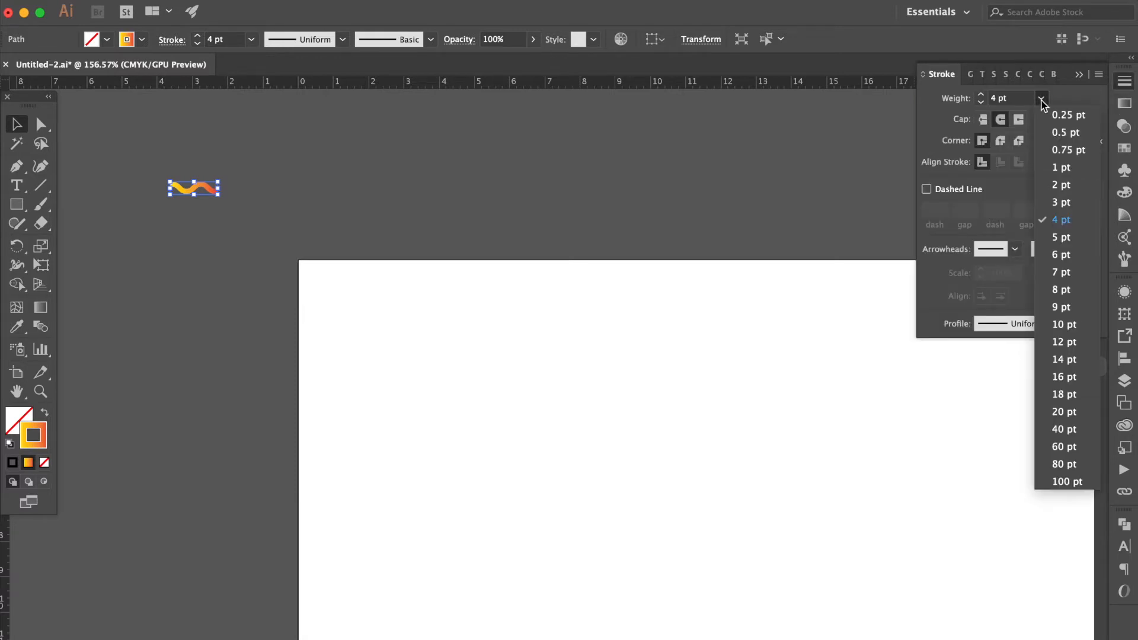
{"action": "left_click", "coordinate": [1061, 205]}
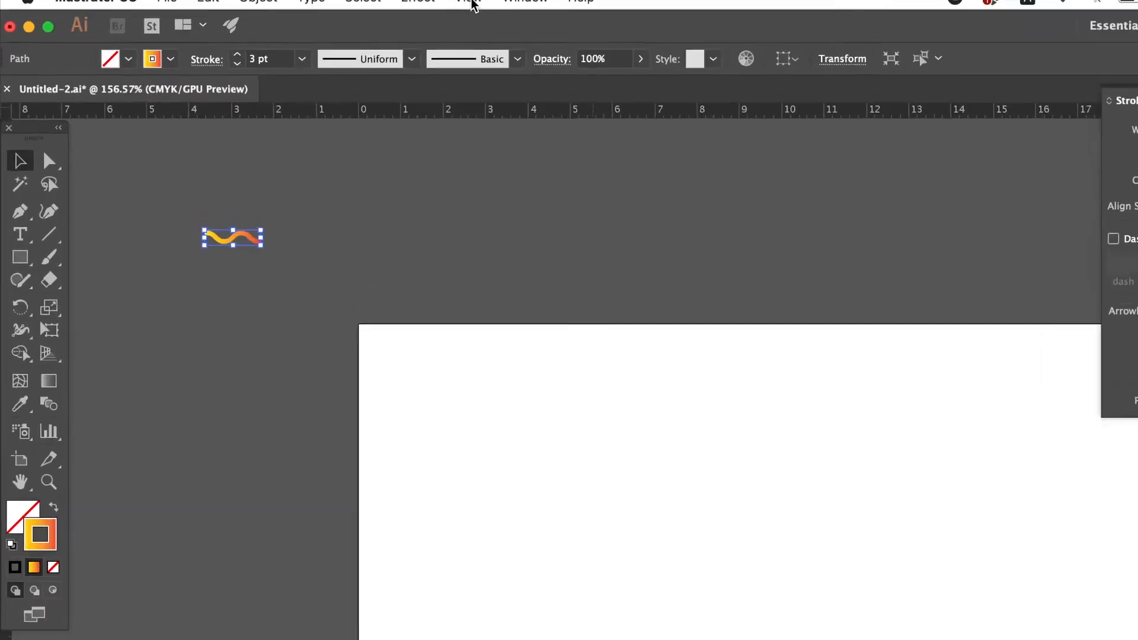
Apply a Transform effect rotating the wave 30° with 5 copies to form a swirl sun
{"action": "left_click", "coordinate": [554, 14]}
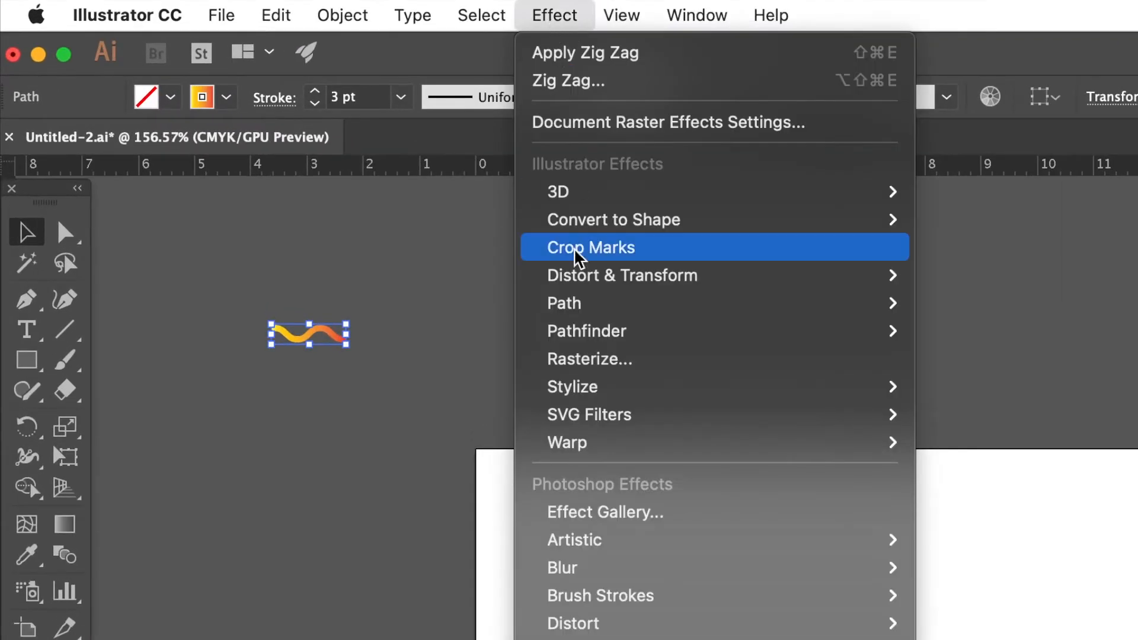
{"action": "mouse_move", "coordinate": [584, 276]}
{"action": "left_click", "coordinate": [936, 359]}
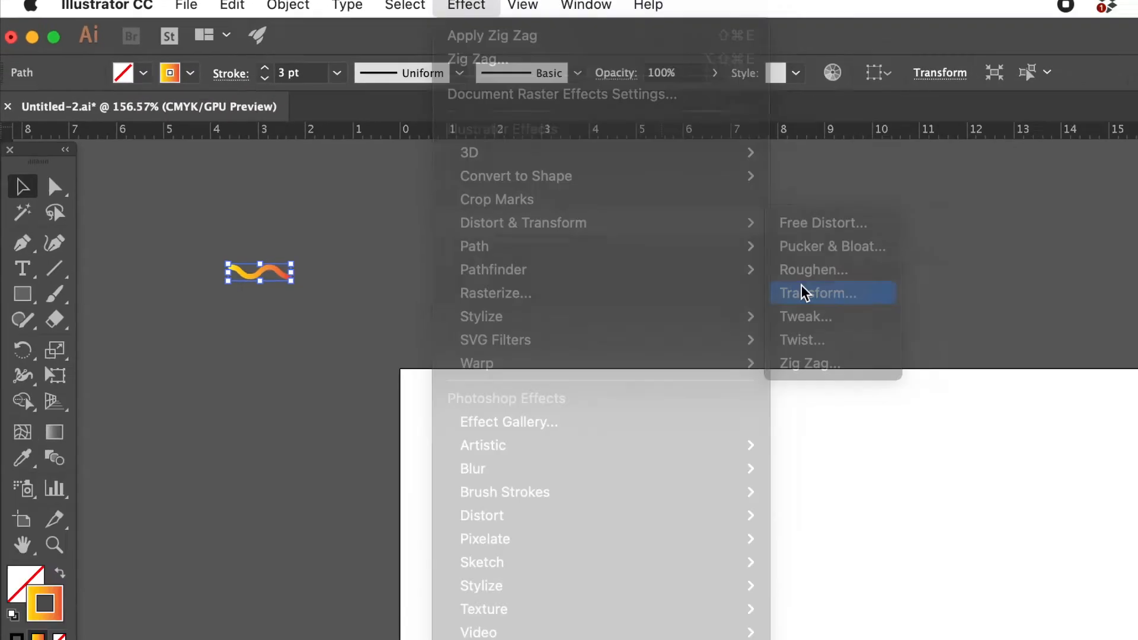
{"action": "left_click", "coordinate": [663, 532]}
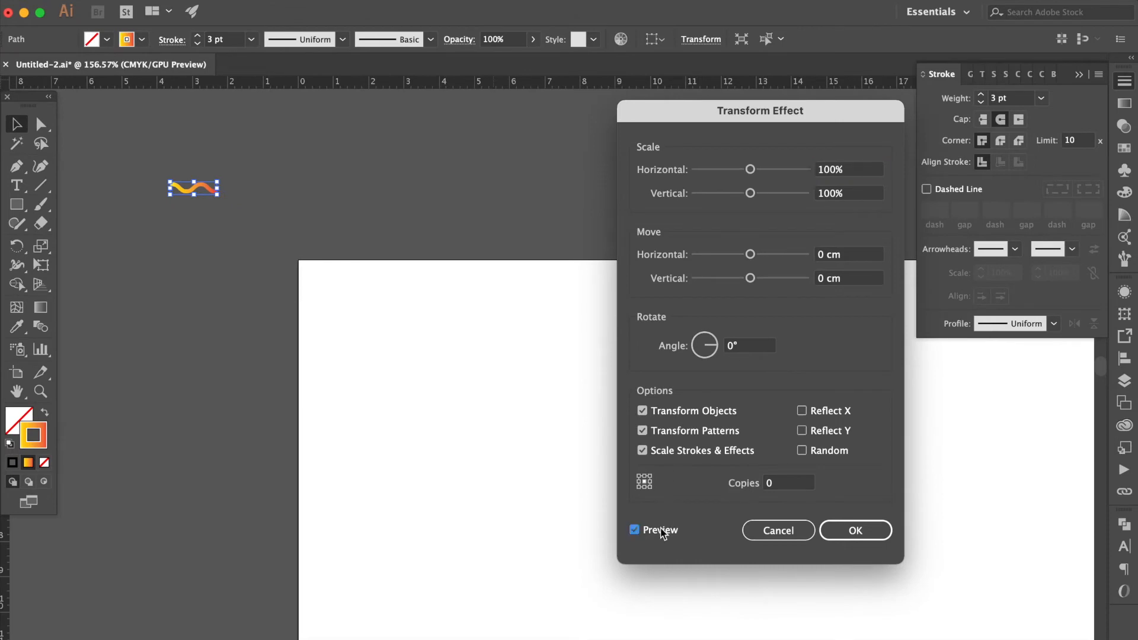
{"action": "left_click", "coordinate": [749, 348]}
{"action": "type", "text": "30"}
{"action": "left_click", "coordinate": [799, 485]}
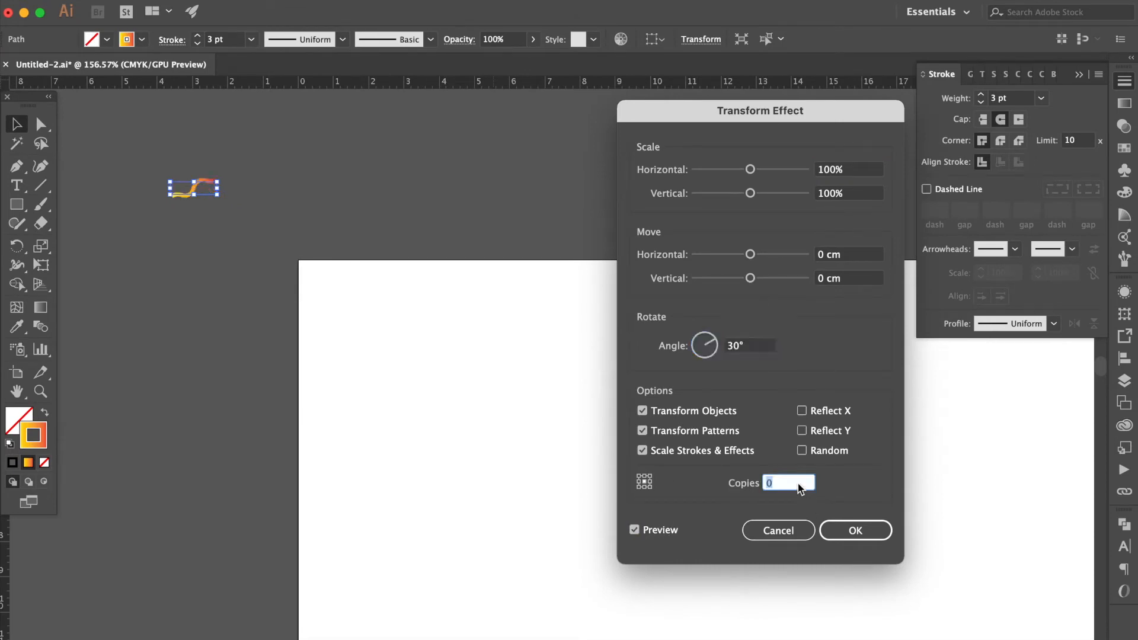
{"action": "key", "text": "Up"}
{"action": "key", "text": "Up"}
{"action": "key", "text": "Up"}
{"action": "key", "text": "Up"}
{"action": "key", "text": "Up"}
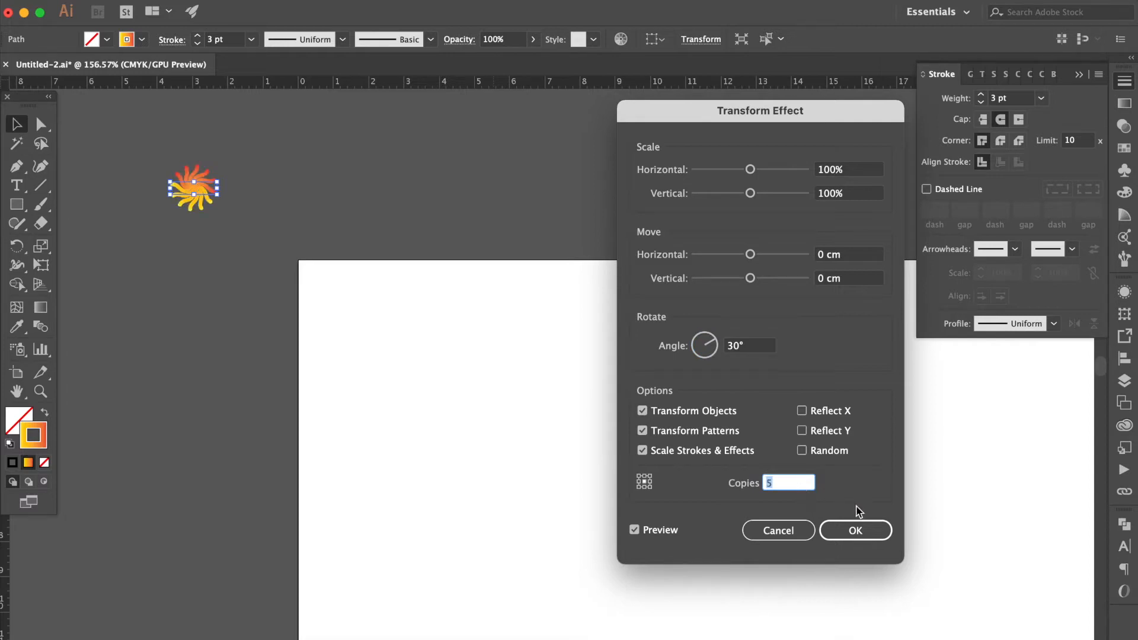
{"action": "left_click", "coordinate": [856, 531]}
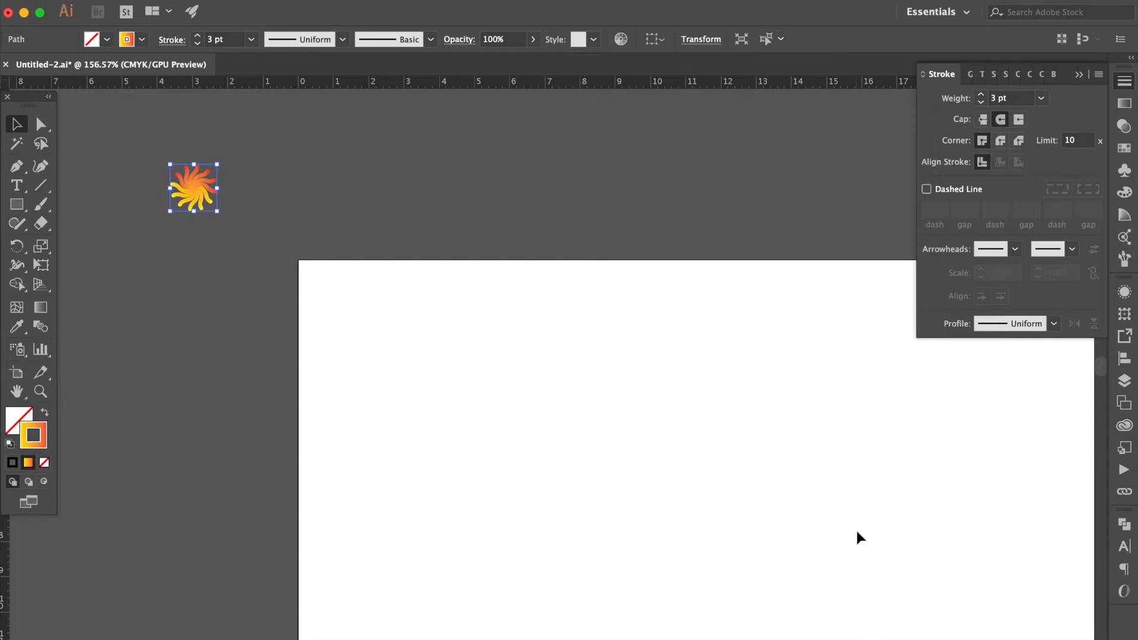
Set the sun's stroke weight to 2 pt
{"action": "left_click", "coordinate": [1042, 98]}
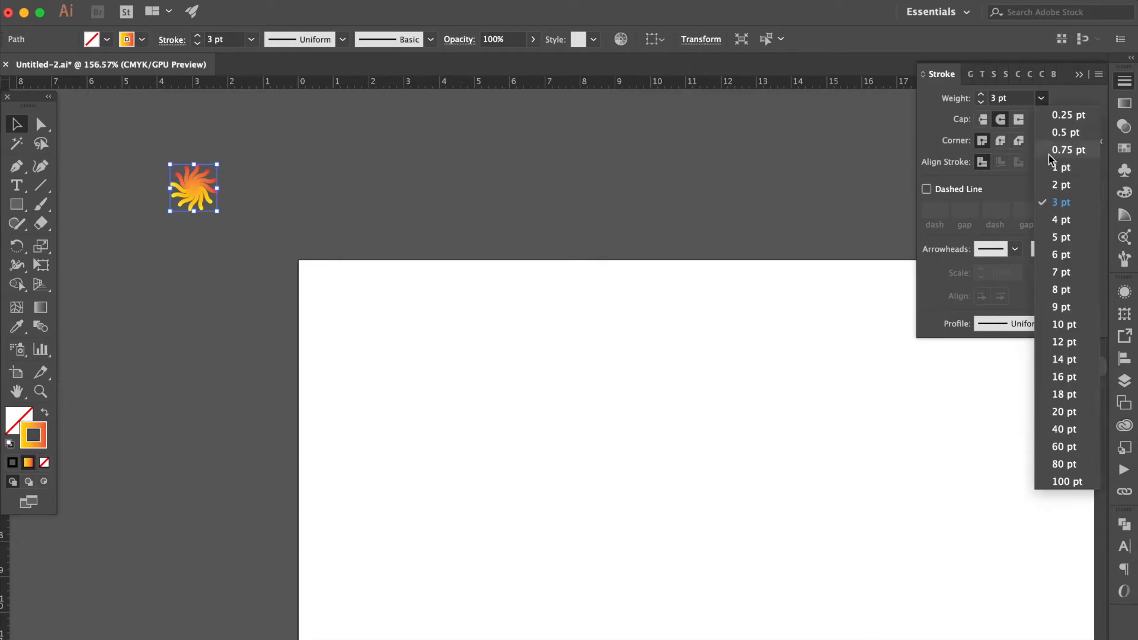
{"action": "left_click", "coordinate": [1074, 187]}
{"action": "left_click", "coordinate": [314, 182]}
{"action": "scroll", "coordinate": [314, 181], "scroll_direction": "down", "scroll_amount": 3}
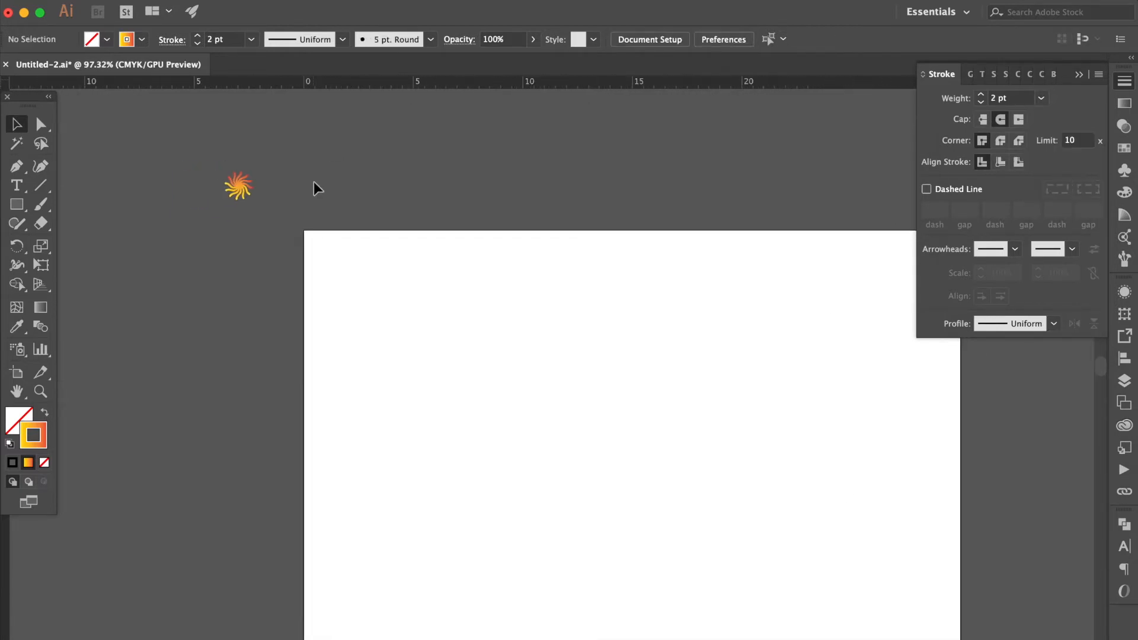
Duplicate the sun to the far right of the artboard top and scale the copy up
{"action": "mouse_move", "coordinate": [104, 208]}
{"action": "left_mouse_down"}
{"action": "mouse_move", "coordinate": [231, 221]}
{"action": "mouse_move", "coordinate": [632, 221]}
{"action": "mouse_move", "coordinate": [870, 201]}
{"action": "left_mouse_up"}
{"action": "scroll", "coordinate": [803, 223], "scroll_direction": "down", "scroll_amount": 3}
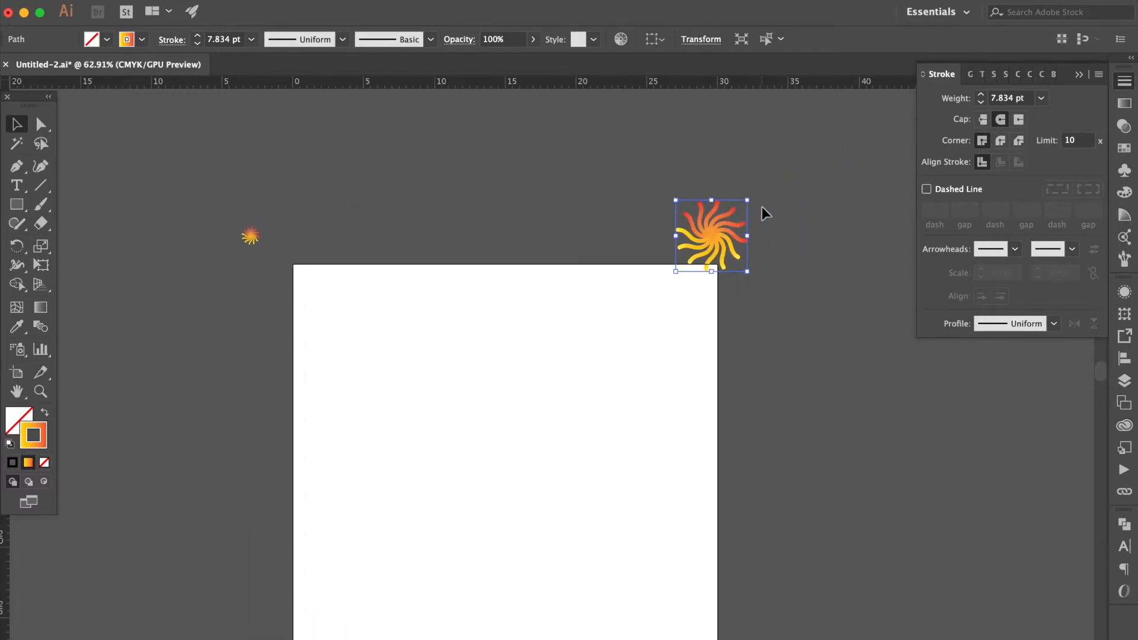
{"action": "left_click_drag", "start_coordinate": [747, 235], "coordinate": [780, 237]}
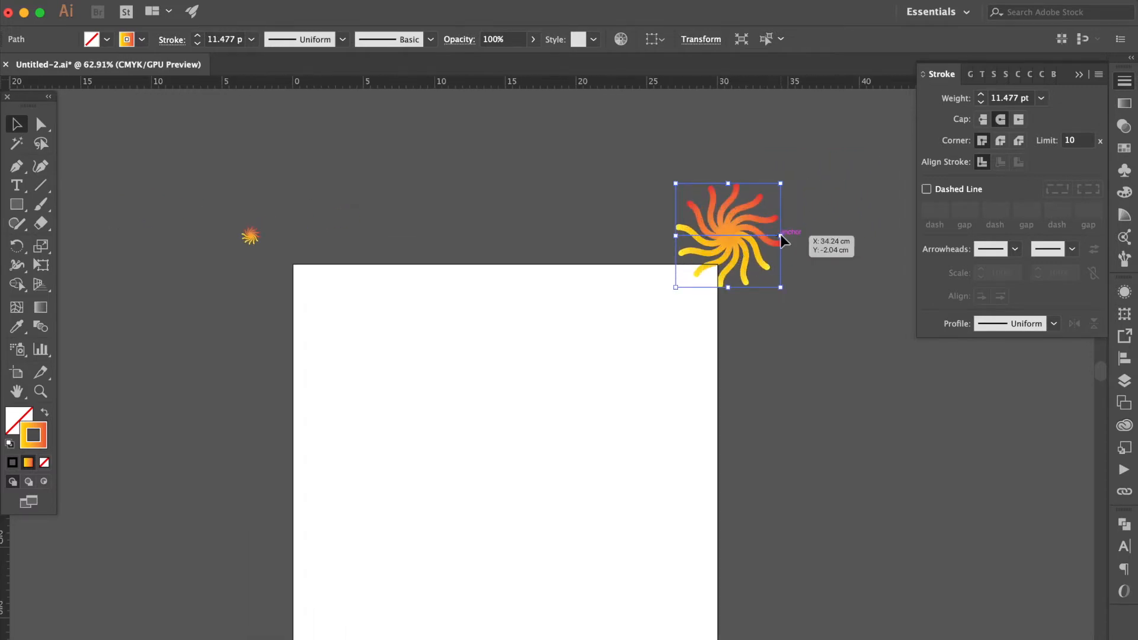
Set the large copy's stroke weight to 10 pt
{"action": "left_click", "coordinate": [1009, 98]}
{"action": "type", "text": "10"}
{"action": "key", "text": "Return"}
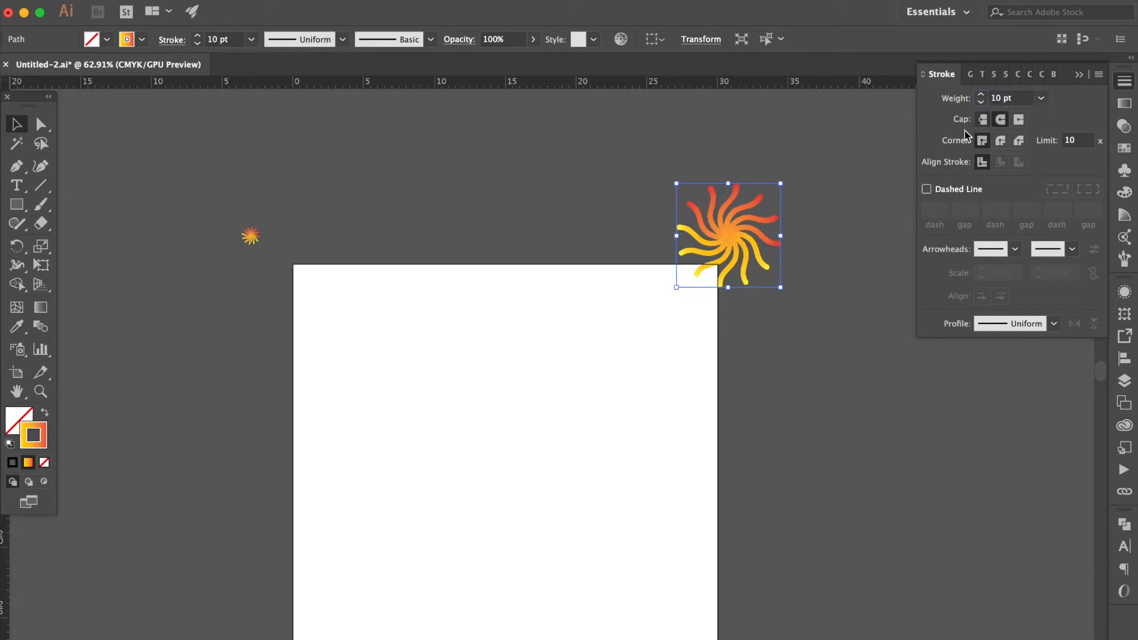
Select both suns, set the align-to option, and move them upward together
{"action": "left_click", "coordinate": [788, 147]}
{"action": "left_click_drag", "start_coordinate": [796, 158], "coordinate": [170, 288]}
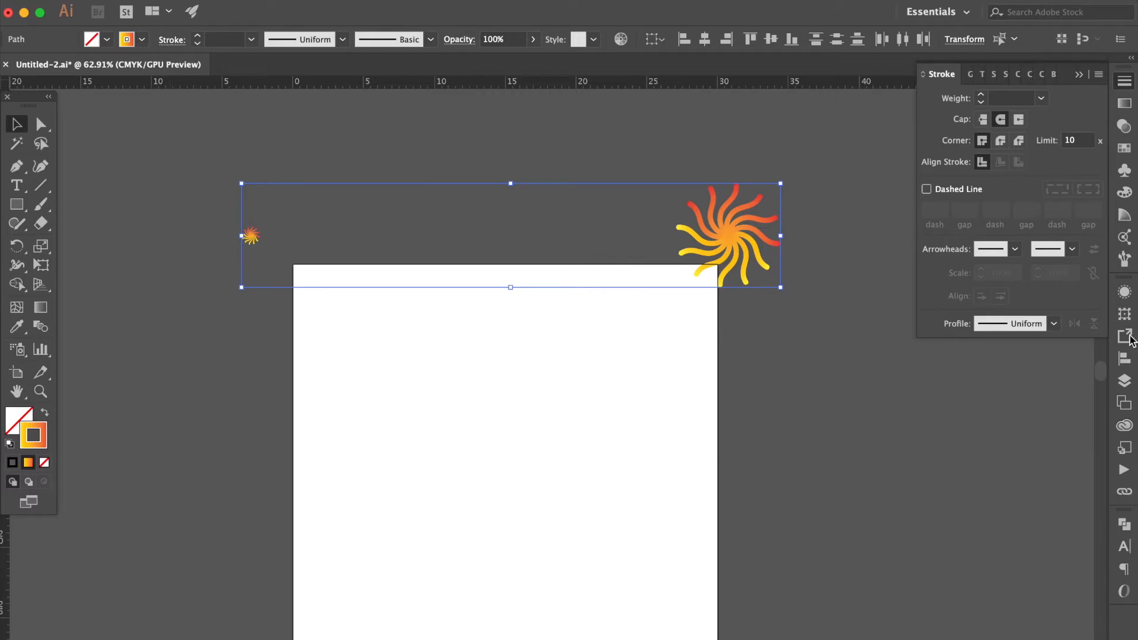
{"action": "left_click", "coordinate": [1125, 358]}
{"action": "left_click", "coordinate": [1089, 421]}
{"action": "left_click", "coordinate": [1045, 438]}
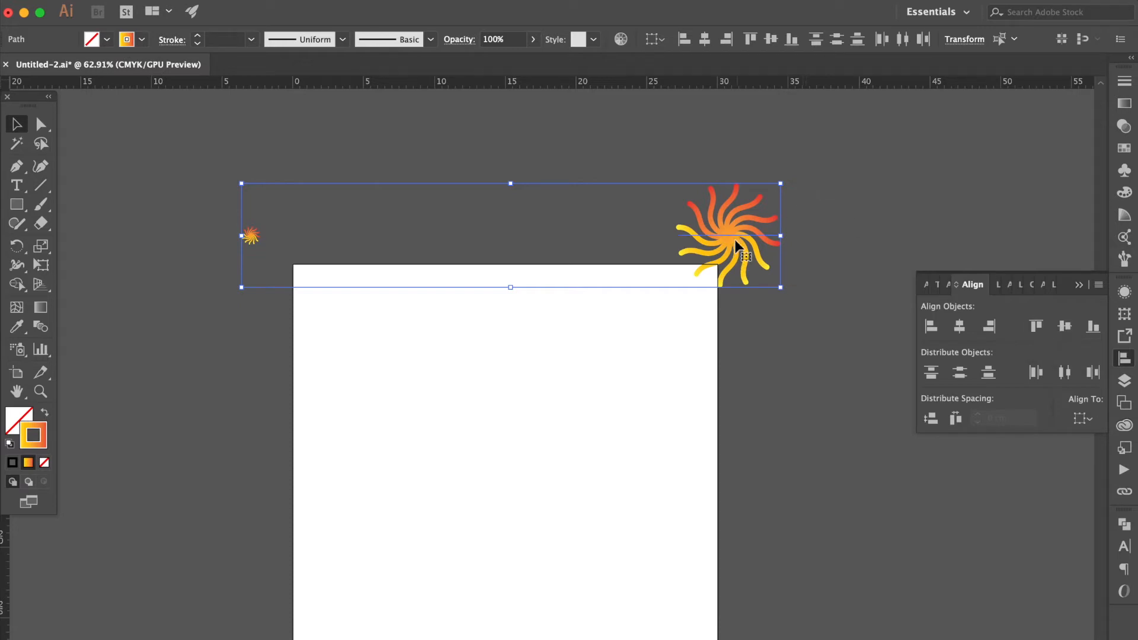
{"action": "left_click_drag", "start_coordinate": [736, 233], "coordinate": [732, 168]}
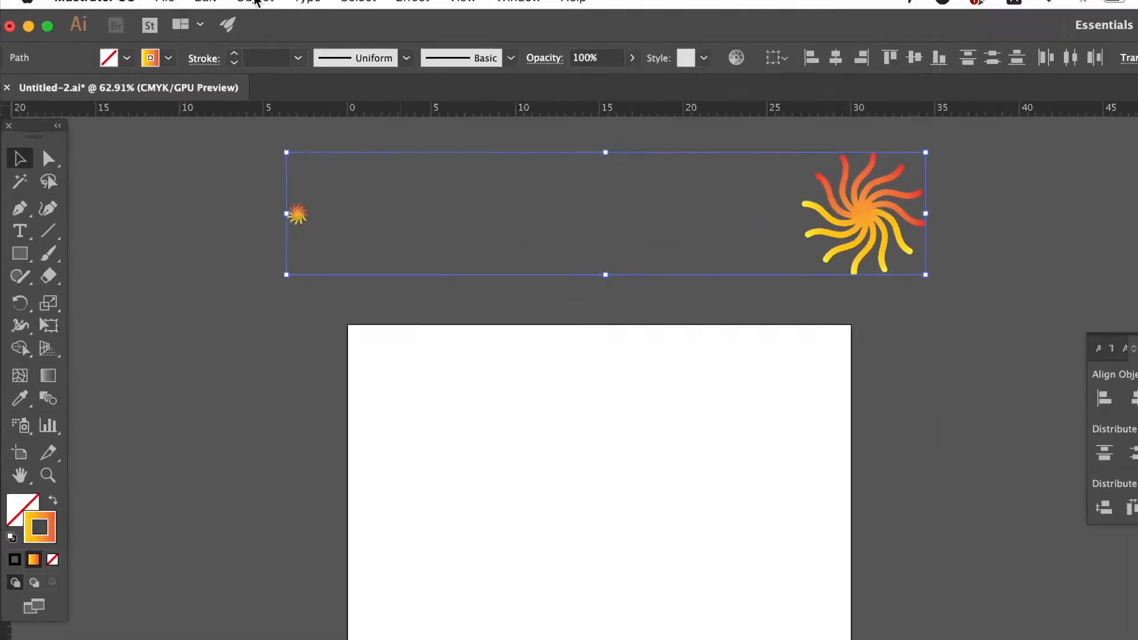
Set the blend options to Specified Steps spacing with 1000 steps
{"action": "left_click", "coordinate": [215, 0]}
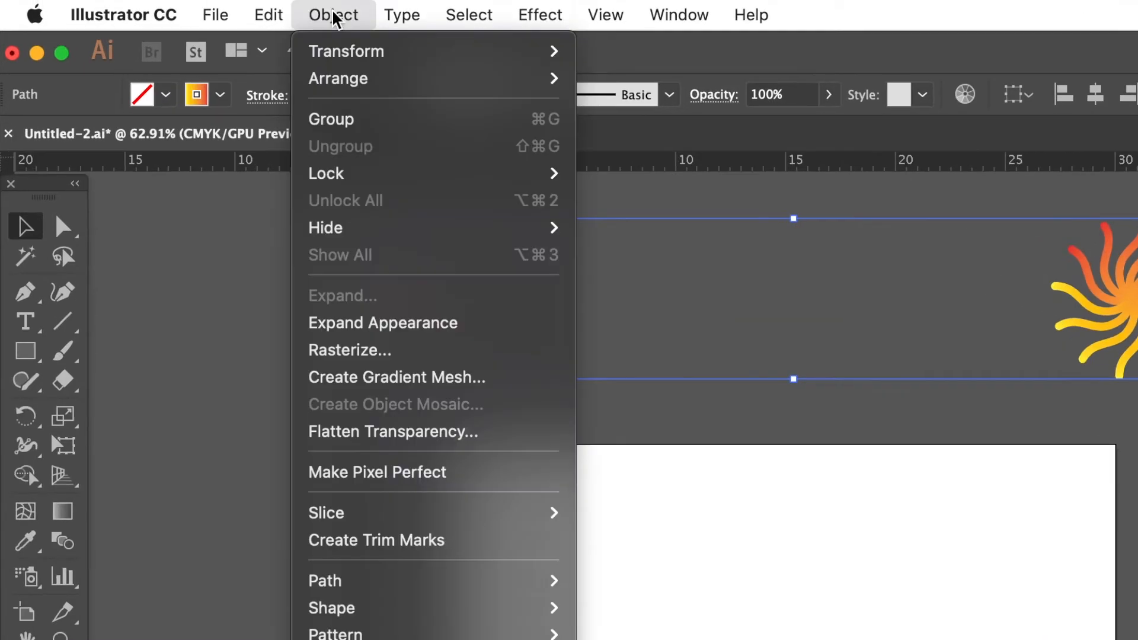
{"action": "mouse_move", "coordinate": [374, 513]}
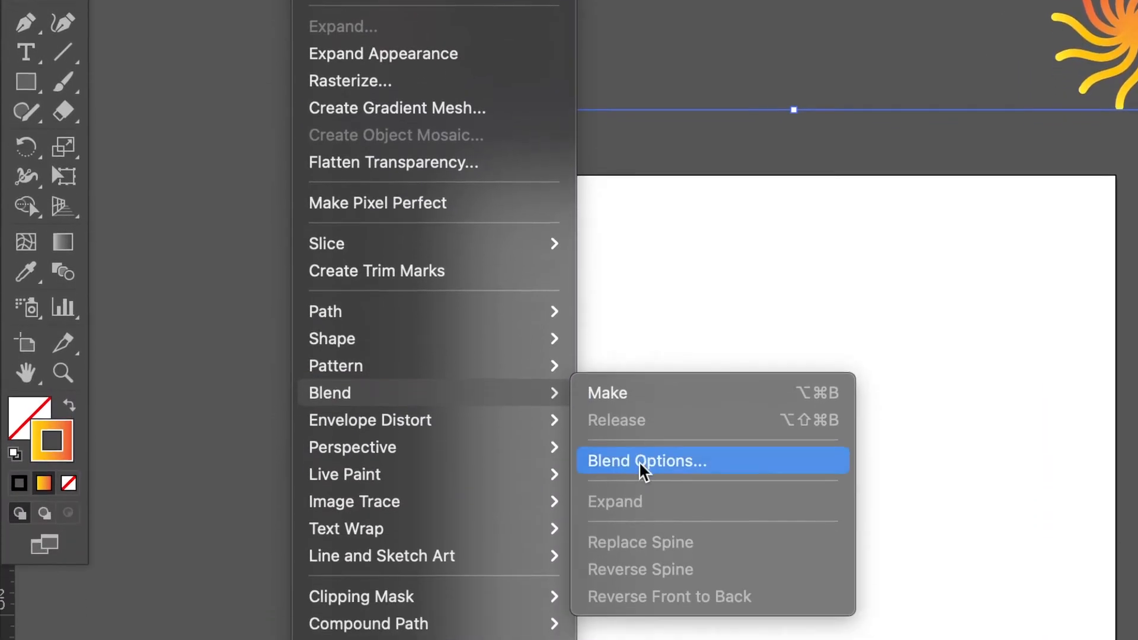
{"action": "left_click", "coordinate": [643, 465]}
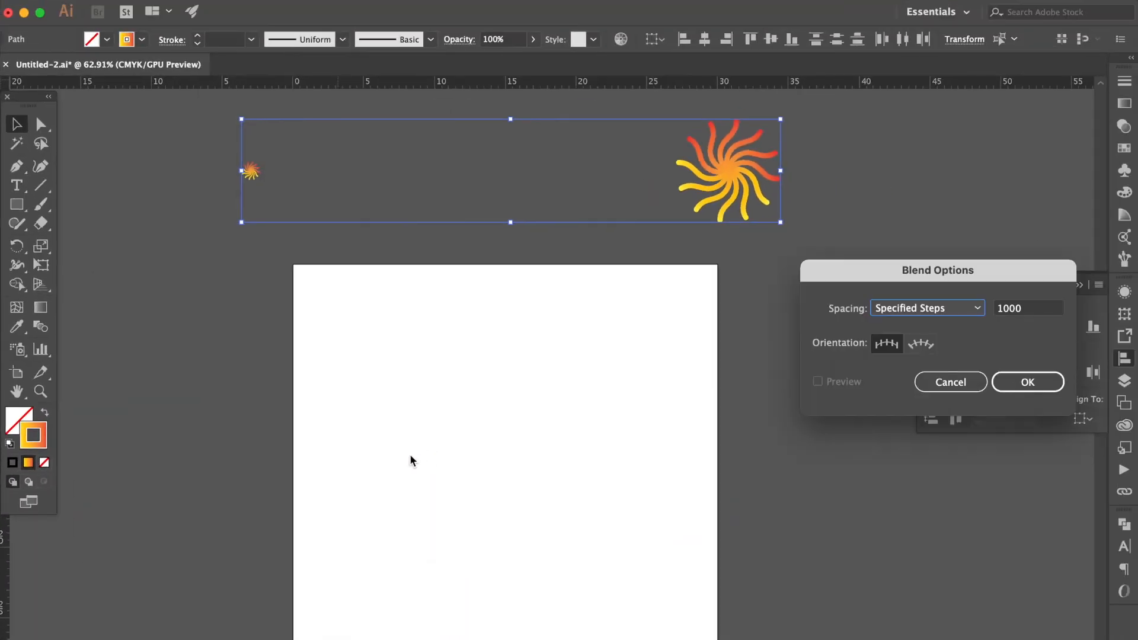
{"action": "left_click", "coordinate": [920, 309]}
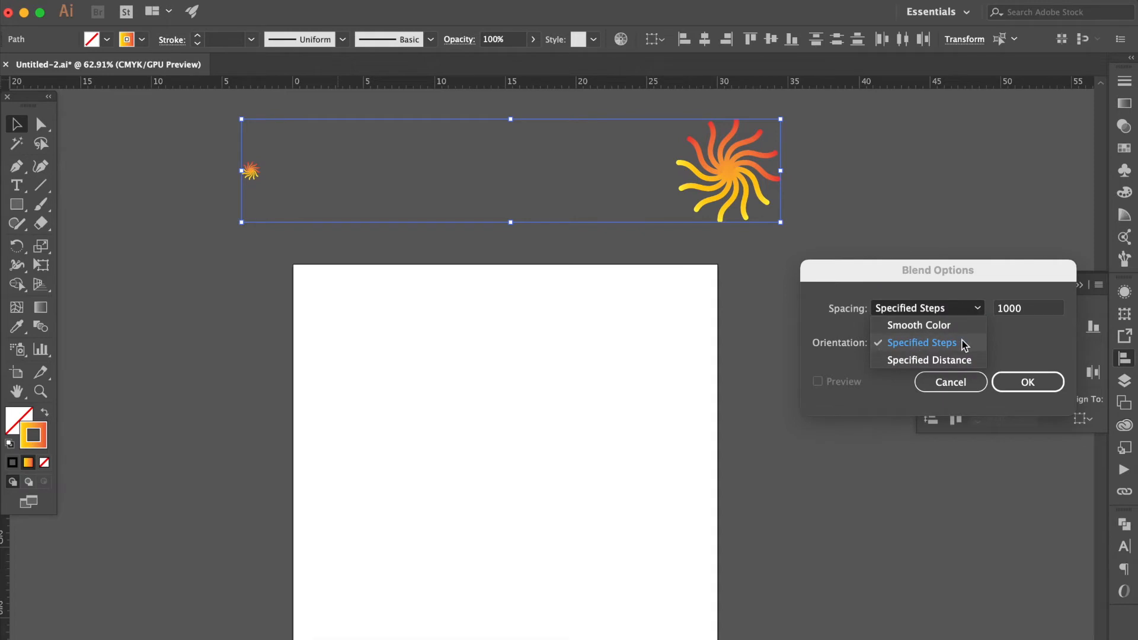
{"action": "left_click", "coordinate": [1031, 313]}
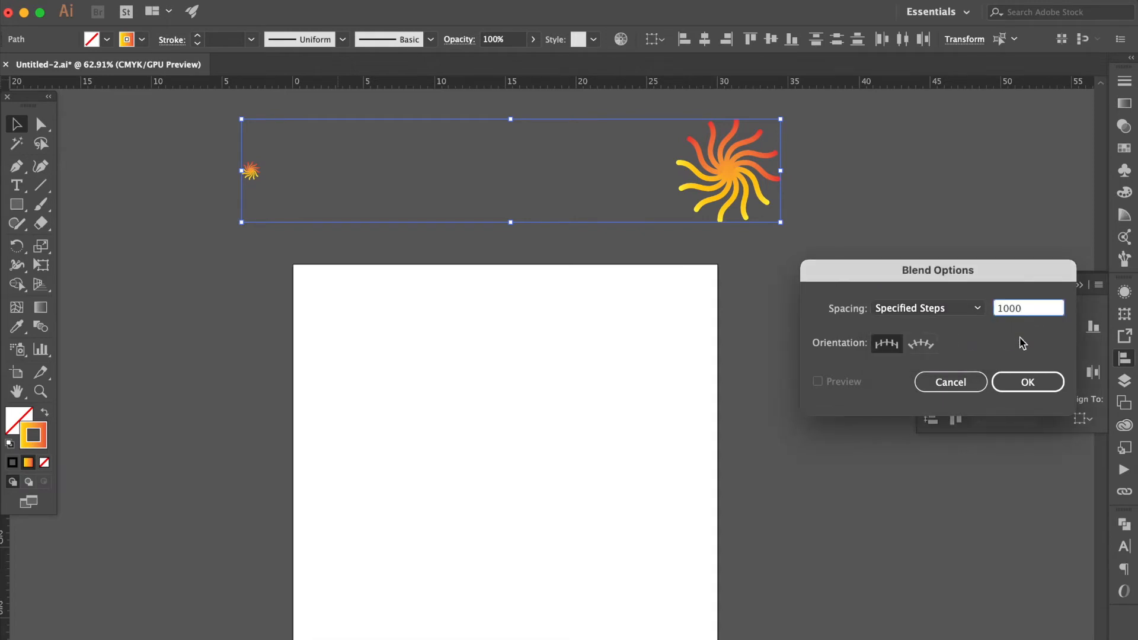
{"action": "left_click", "coordinate": [1036, 389]}
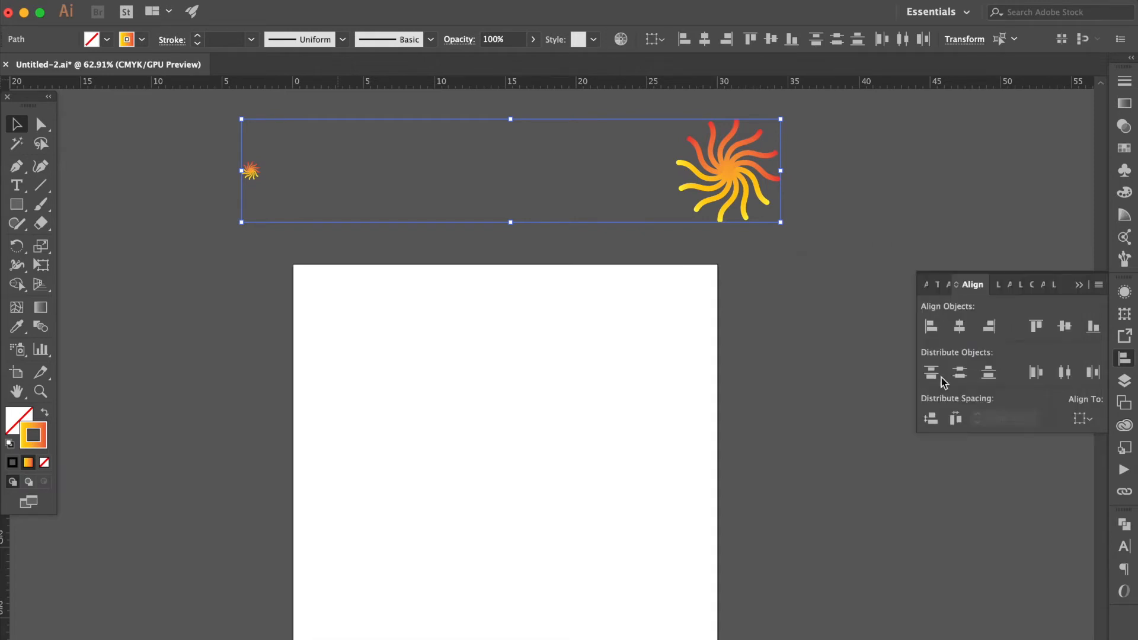
Blend the small sun into the large sun with the Blend tool
{"action": "left_click", "coordinate": [40, 327]}
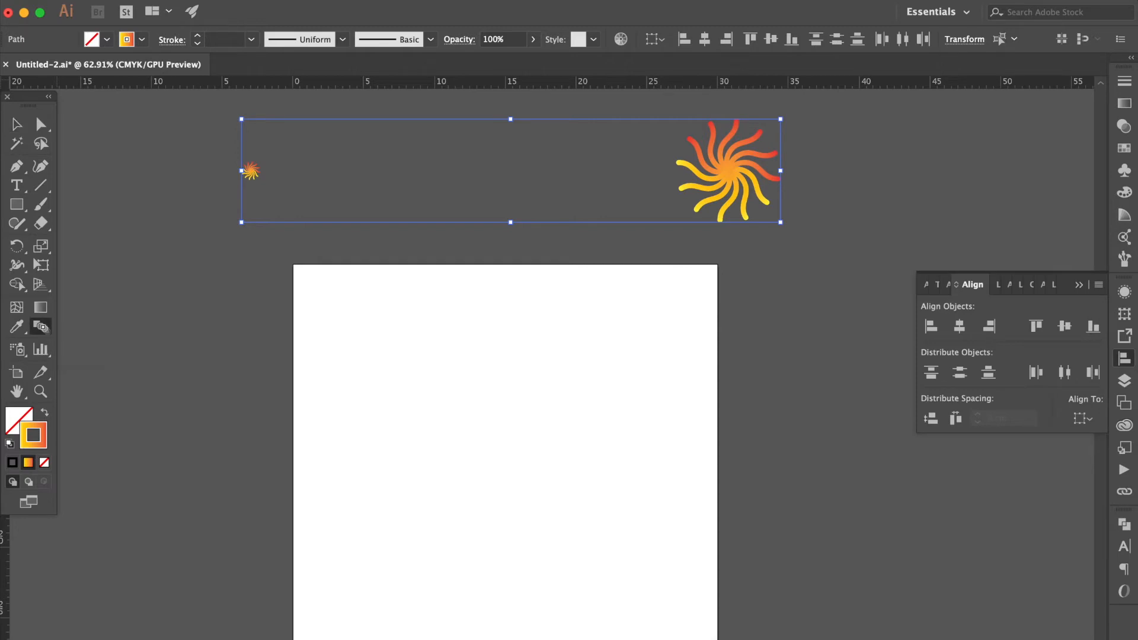
{"action": "left_click", "coordinate": [253, 174]}
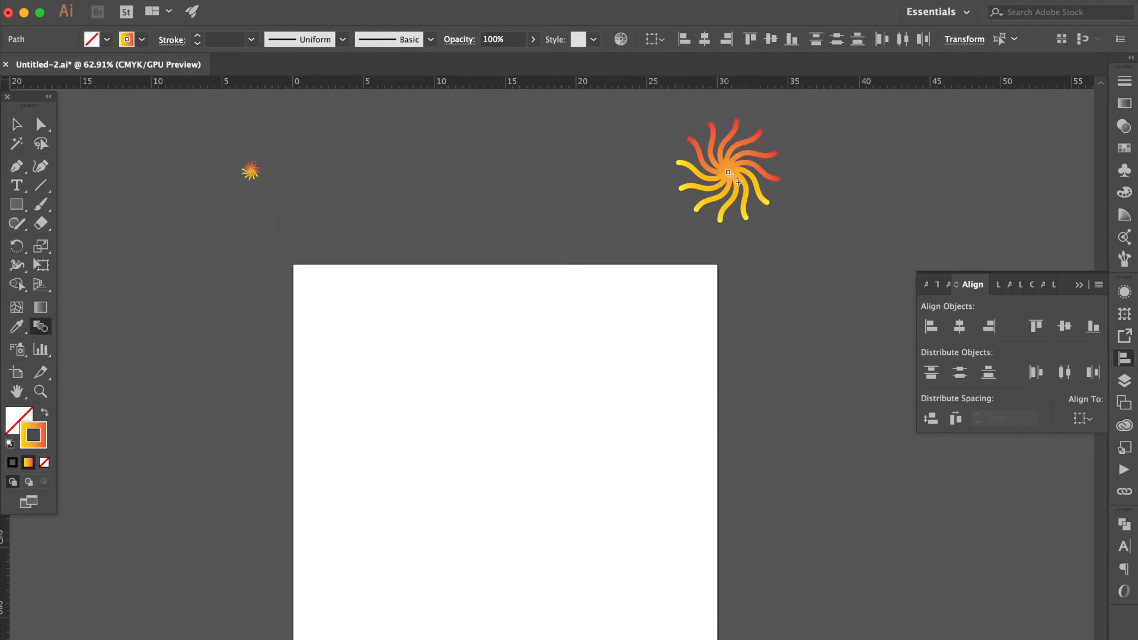
{"action": "left_click", "coordinate": [729, 174]}
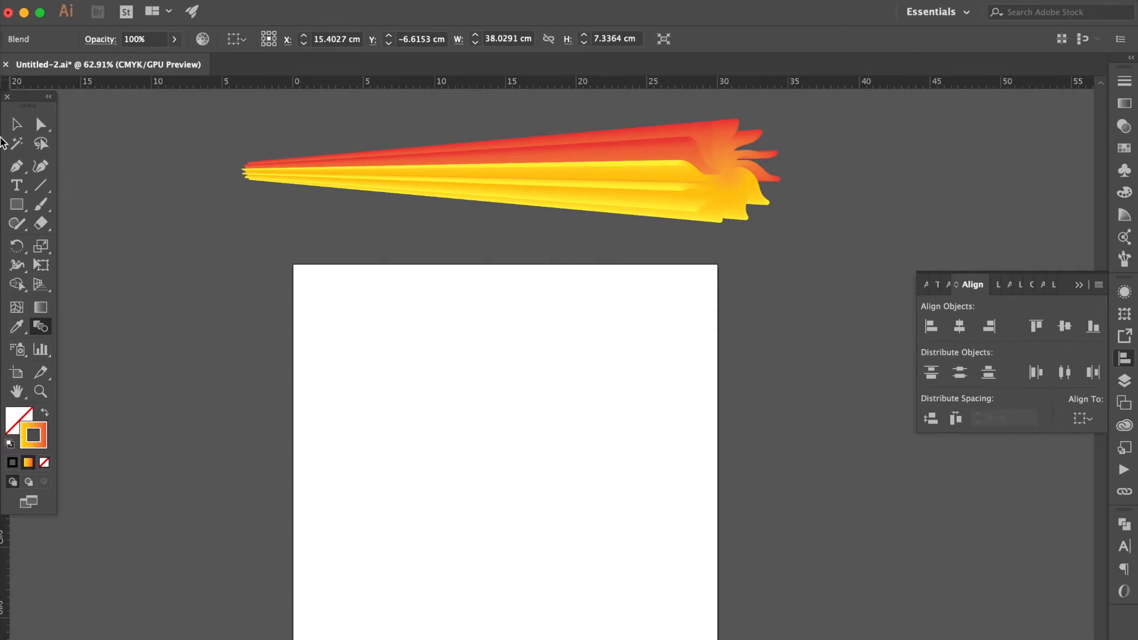
{"action": "left_click", "coordinate": [16, 124]}
Paint a long looping wavy path across the artboard with the Paintbrush, keeping its default options
{"action": "scroll", "coordinate": [421, 393], "scroll_direction": "down", "scroll_amount": 5}
{"action": "scroll", "coordinate": [421, 394], "scroll_direction": "down", "scroll_amount": 2}
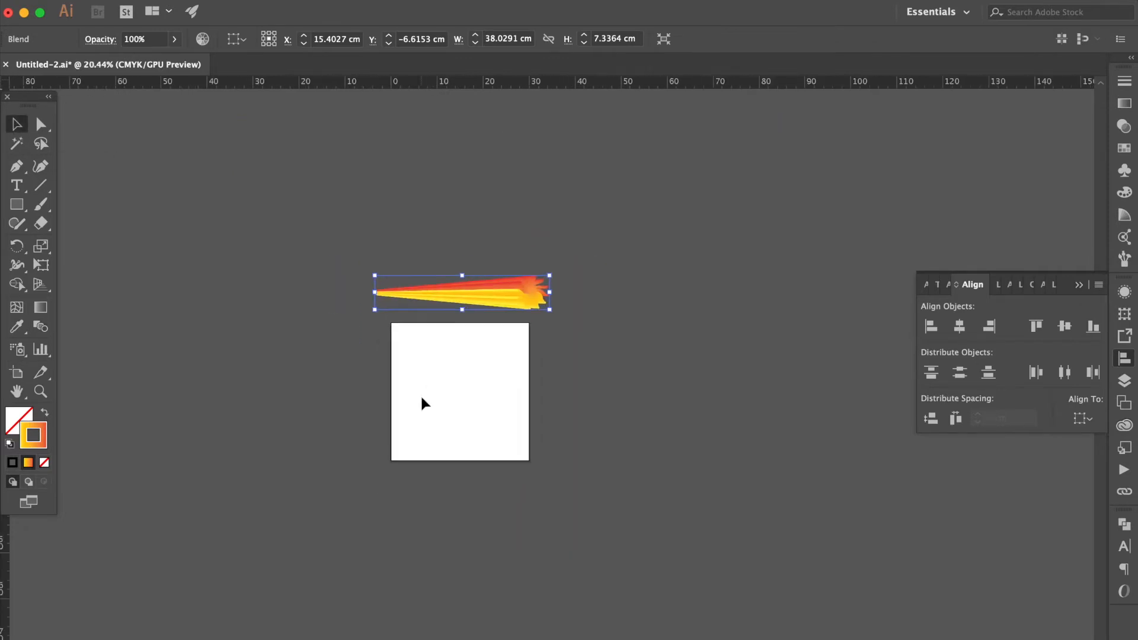
{"action": "double_click", "coordinate": [38, 210]}
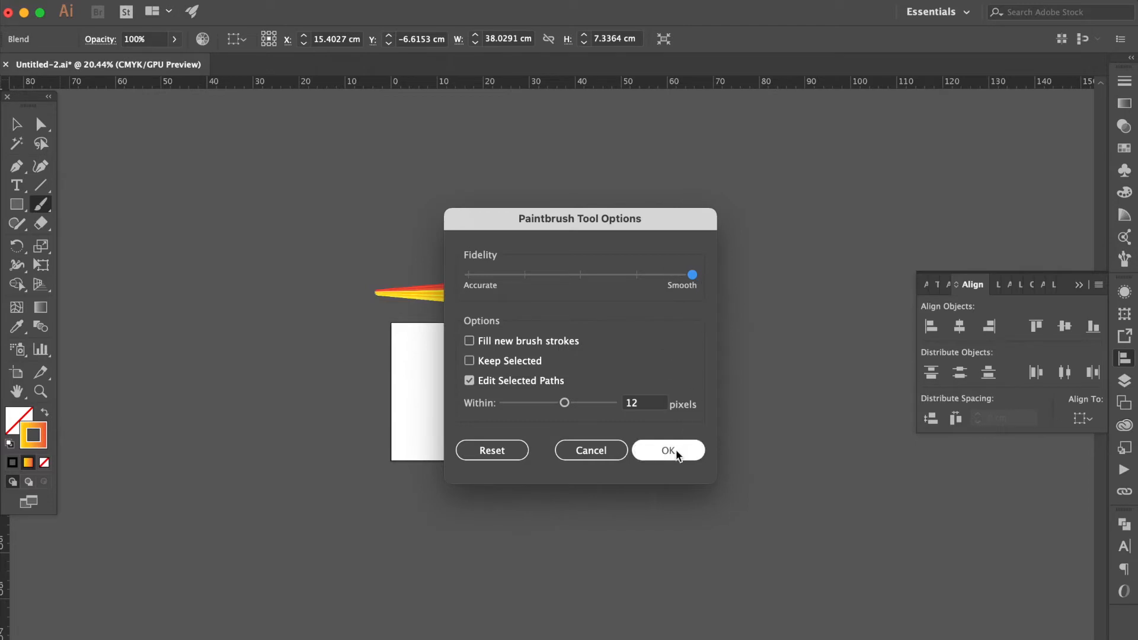
{"action": "left_click", "coordinate": [669, 450]}
{"action": "scroll", "coordinate": [340, 450], "scroll_direction": "up", "scroll_amount": 2}
{"action": "mouse_move", "coordinate": [333, 471]}
{"action": "left_mouse_down"}
{"action": "mouse_move", "coordinate": [404, 407]}
{"action": "mouse_move", "coordinate": [445, 429]}
{"action": "mouse_move", "coordinate": [497, 360]}
{"action": "mouse_move", "coordinate": [522, 396]}
{"action": "mouse_move", "coordinate": [503, 323]}
{"action": "mouse_move", "coordinate": [535, 276]}
{"action": "mouse_move", "coordinate": [583, 306]}
{"action": "mouse_move", "coordinate": [626, 225]}
{"action": "mouse_move", "coordinate": [689, 242]}
{"action": "mouse_move", "coordinate": [703, 203]}
{"action": "left_mouse_up"}
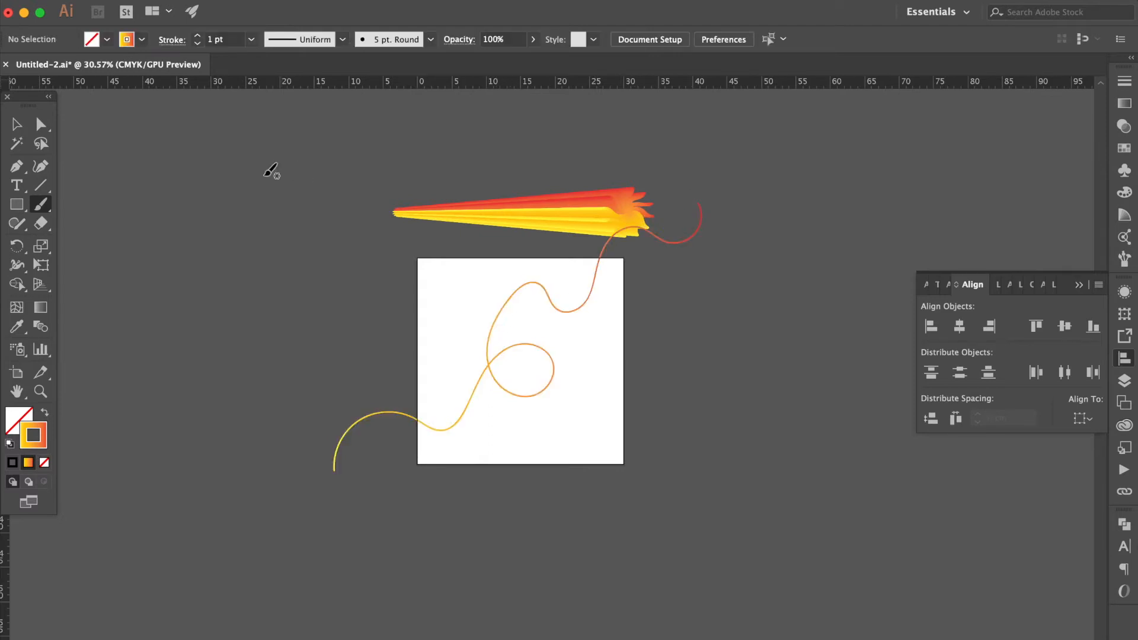
Select the blend together with the painted path and replace the blend's spine with that path
{"action": "left_click", "coordinate": [16, 124]}
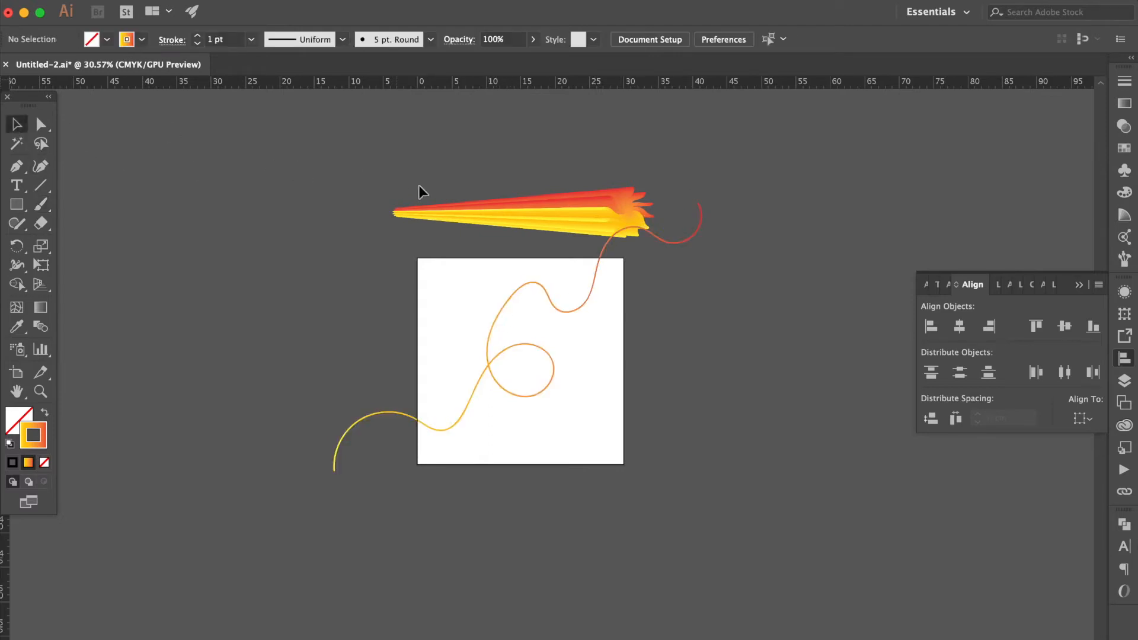
{"action": "left_click", "coordinate": [483, 216]}
{"action": "left_click", "coordinate": [514, 392], "text": "shift"}
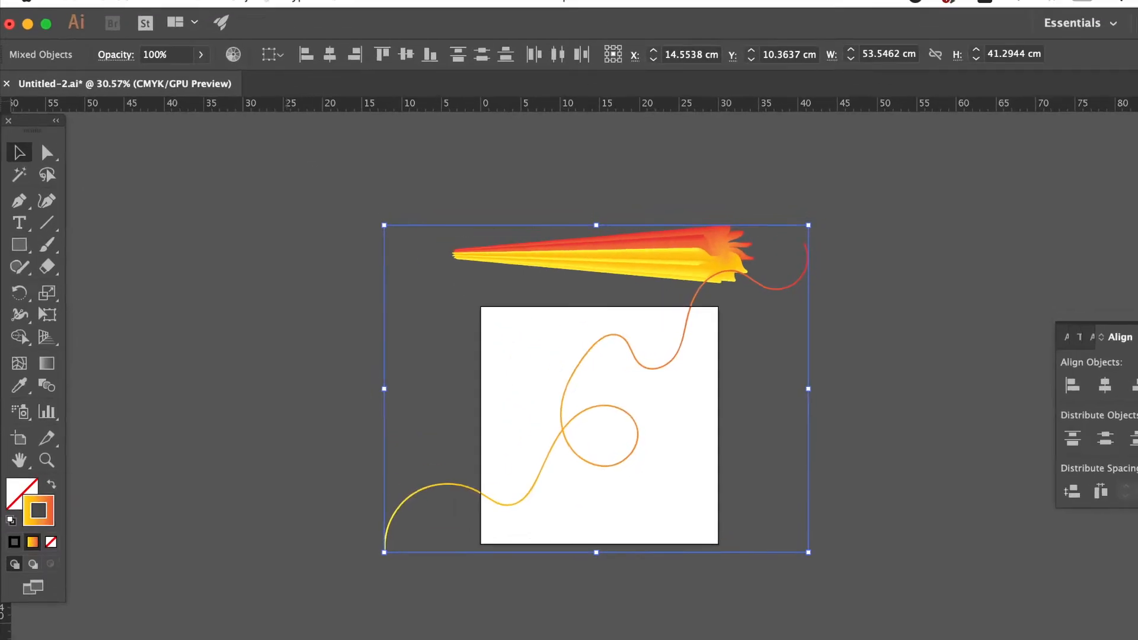
{"action": "left_click", "coordinate": [155, 7]}
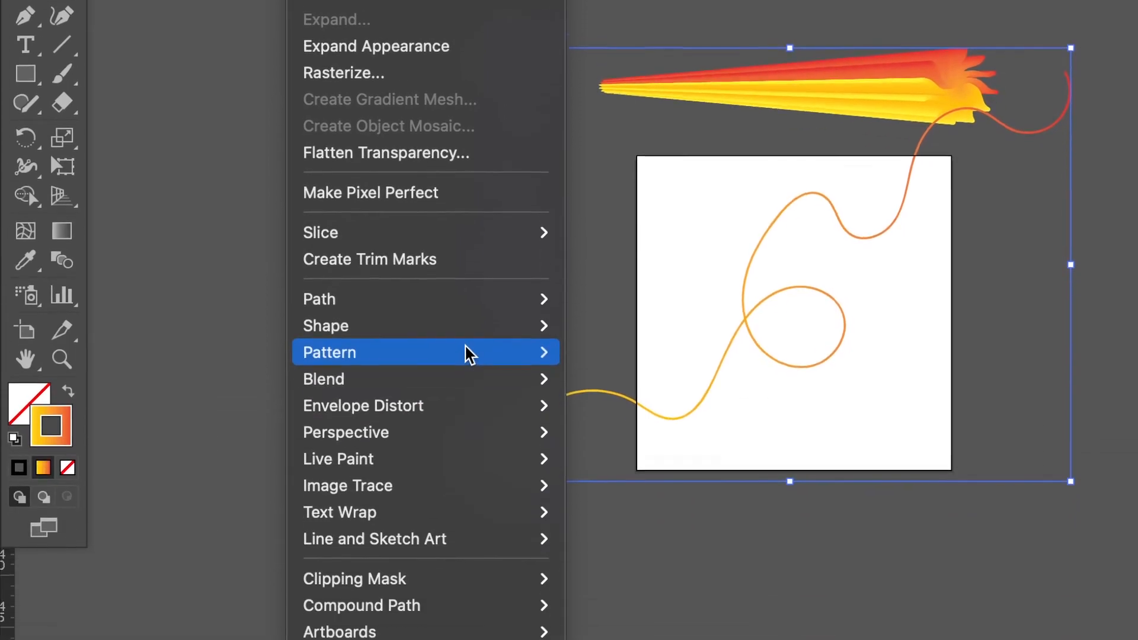
{"action": "mouse_move", "coordinate": [465, 378]}
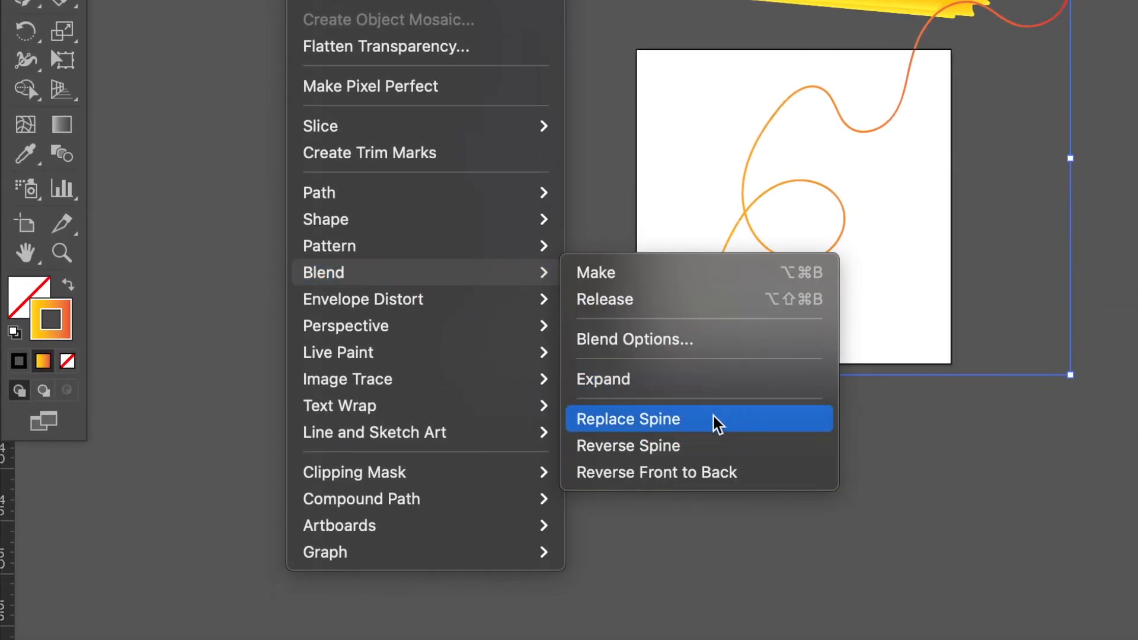
{"action": "left_click", "coordinate": [716, 425]}
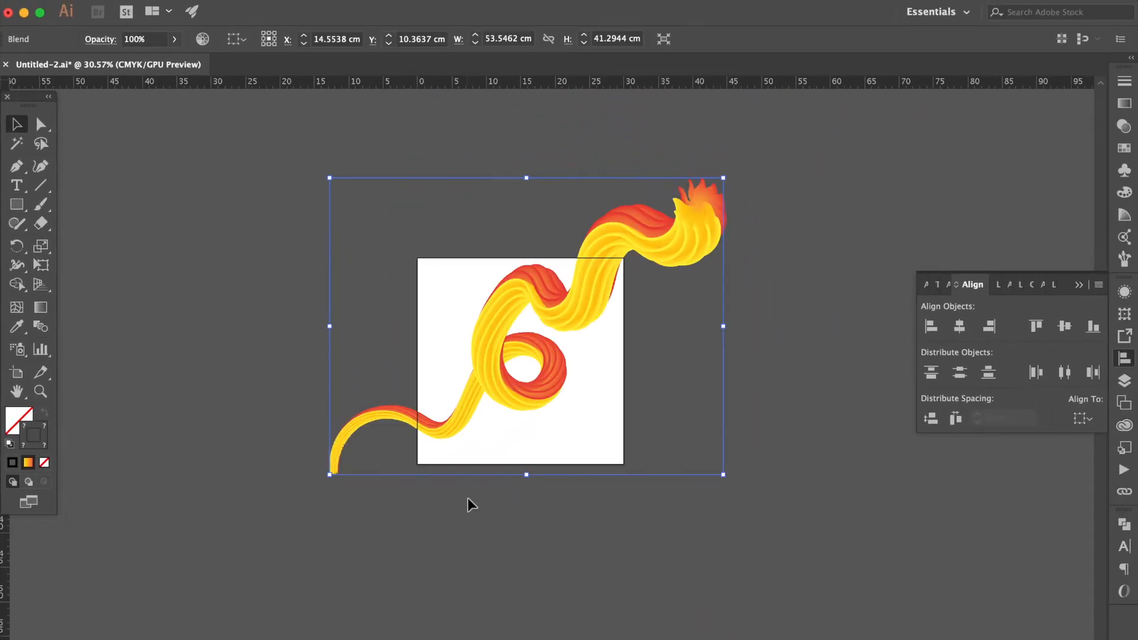
{"action": "left_click", "coordinate": [645, 414]}
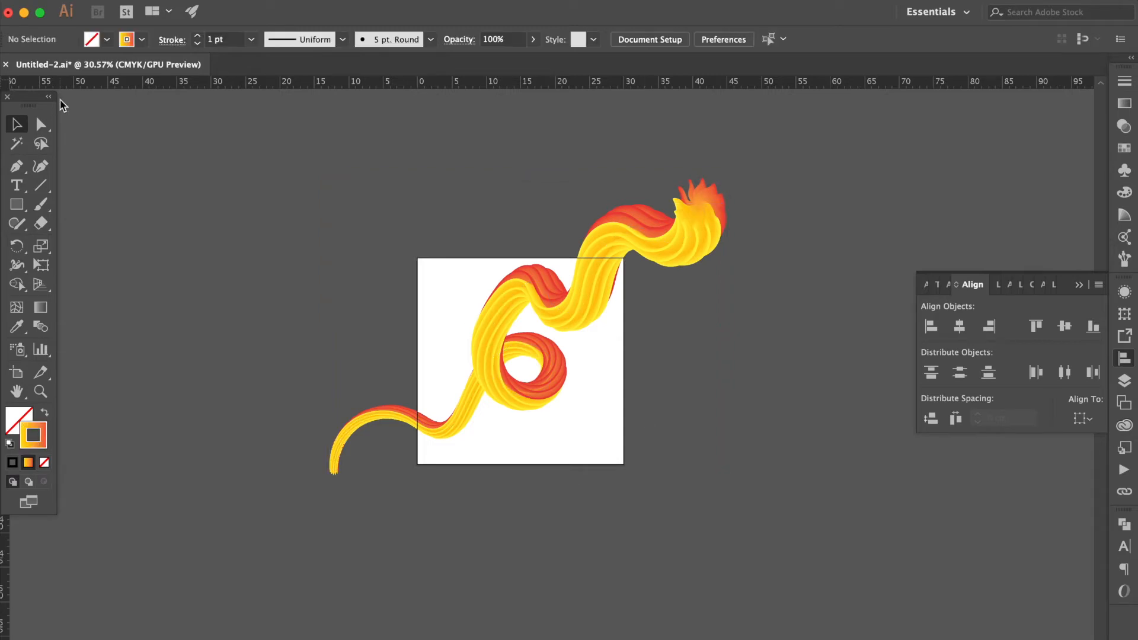
Select the small sun at the path's start and resize it to 12 cm wide by 12 cm high
{"action": "left_click", "coordinate": [40, 126]}
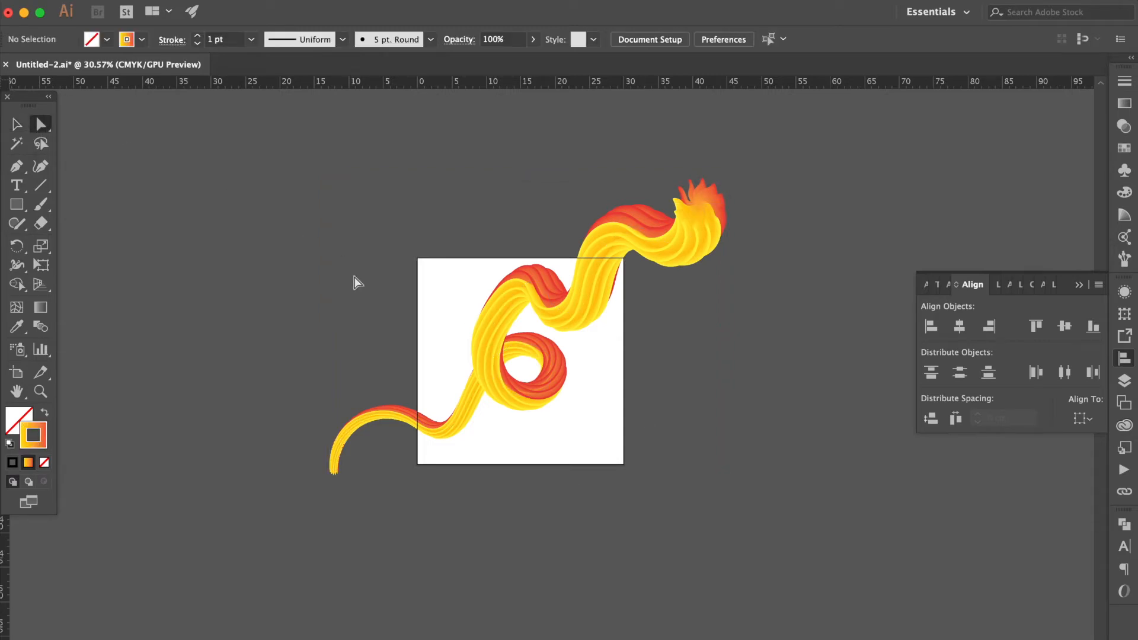
{"action": "left_click", "coordinate": [338, 473]}
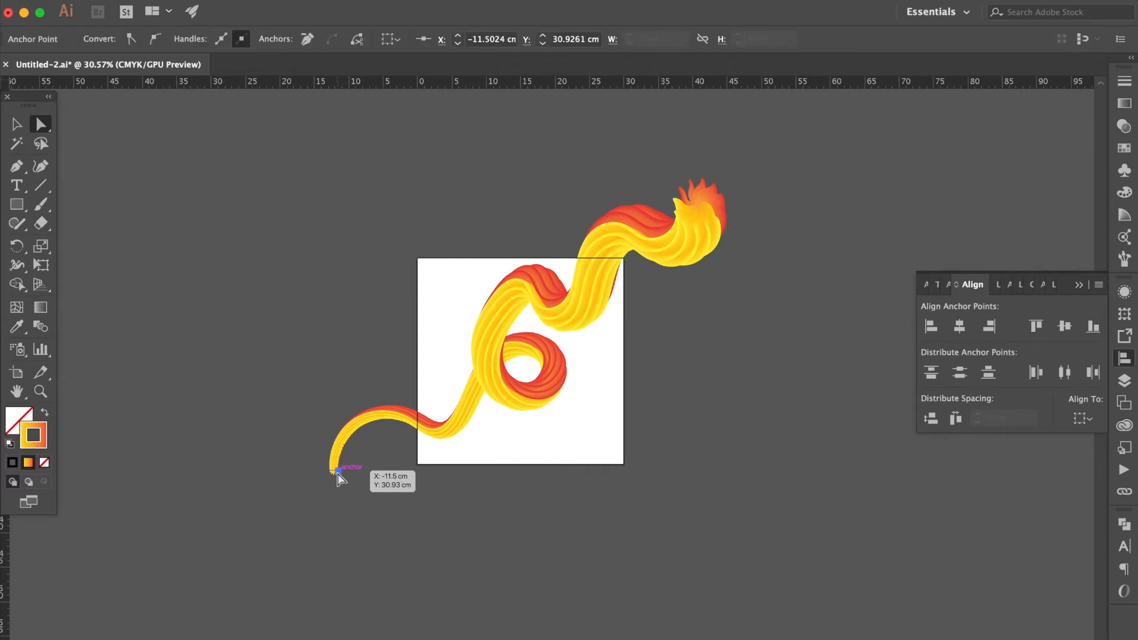
{"action": "scroll", "coordinate": [339, 475], "scroll_direction": "up", "scroll_amount": 5}
{"action": "left_click_drag", "start_coordinate": [341, 486], "coordinate": [317, 460]}
{"action": "left_click", "coordinate": [624, 44]}
{"action": "type", "text": "12"}
{"action": "key", "text": "Tab"}
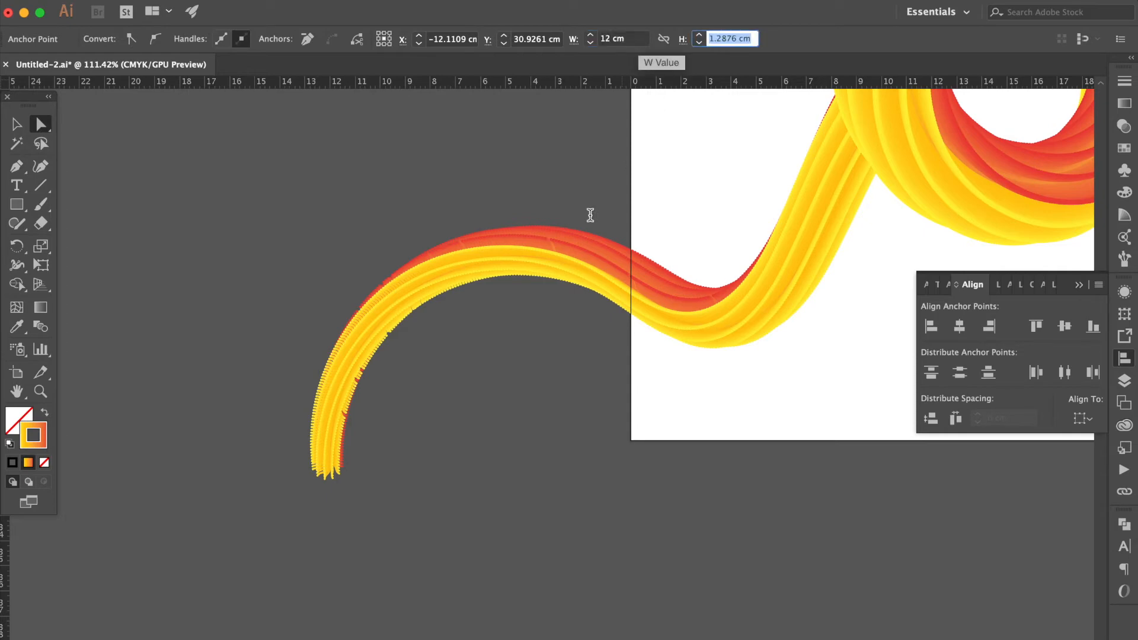
{"action": "scroll", "coordinate": [561, 218], "scroll_direction": "down", "scroll_amount": 4}
{"action": "scroll", "coordinate": [560, 219], "scroll_direction": "down", "scroll_amount": 2}
{"action": "type", "text": "12"}
{"action": "key", "text": "Return"}
Select the large sun at the path's end and set its width to 2 cm
{"action": "scroll", "coordinate": [560, 219], "scroll_direction": "up", "scroll_amount": 4}
{"action": "scroll", "coordinate": [560, 218], "scroll_direction": "right", "scroll_amount": 3}
{"action": "scroll", "coordinate": [560, 218], "scroll_direction": "up", "scroll_amount": 2}
{"action": "scroll", "coordinate": [561, 218], "scroll_direction": "right", "scroll_amount": 1}
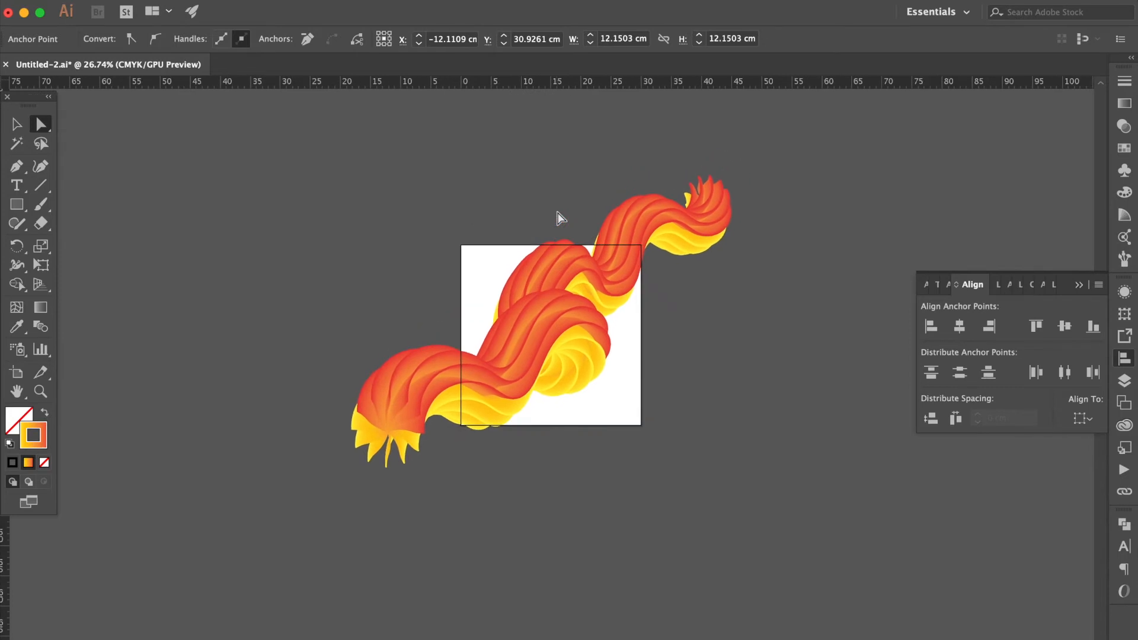
{"action": "left_click", "coordinate": [716, 198]}
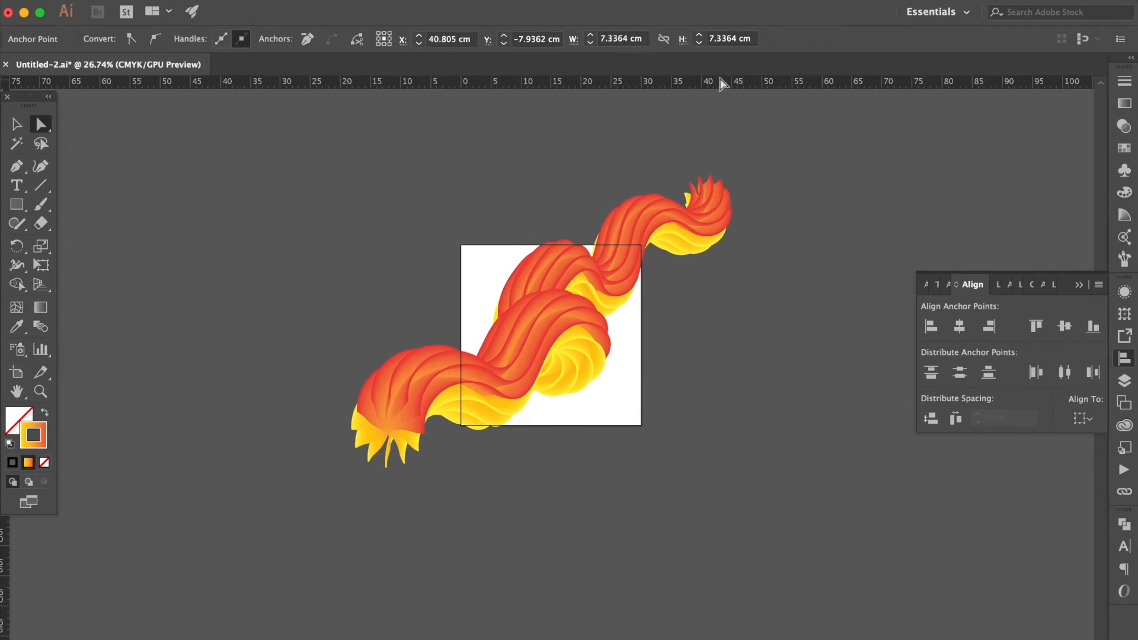
{"action": "left_click", "coordinate": [636, 38]}
{"action": "type", "text": "2"}
{"action": "key", "text": "Tab"}
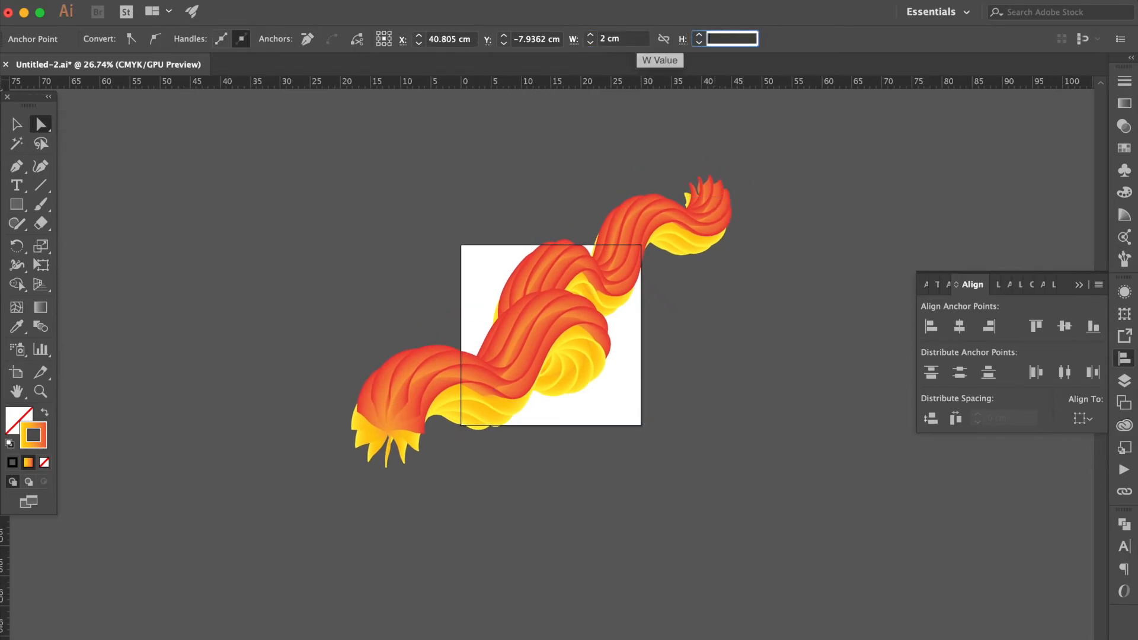
{"action": "key", "text": "Return"}
Select the sun at the path's start and set both end stops of its gradient to blue
{"action": "left_click", "coordinate": [546, 389]}
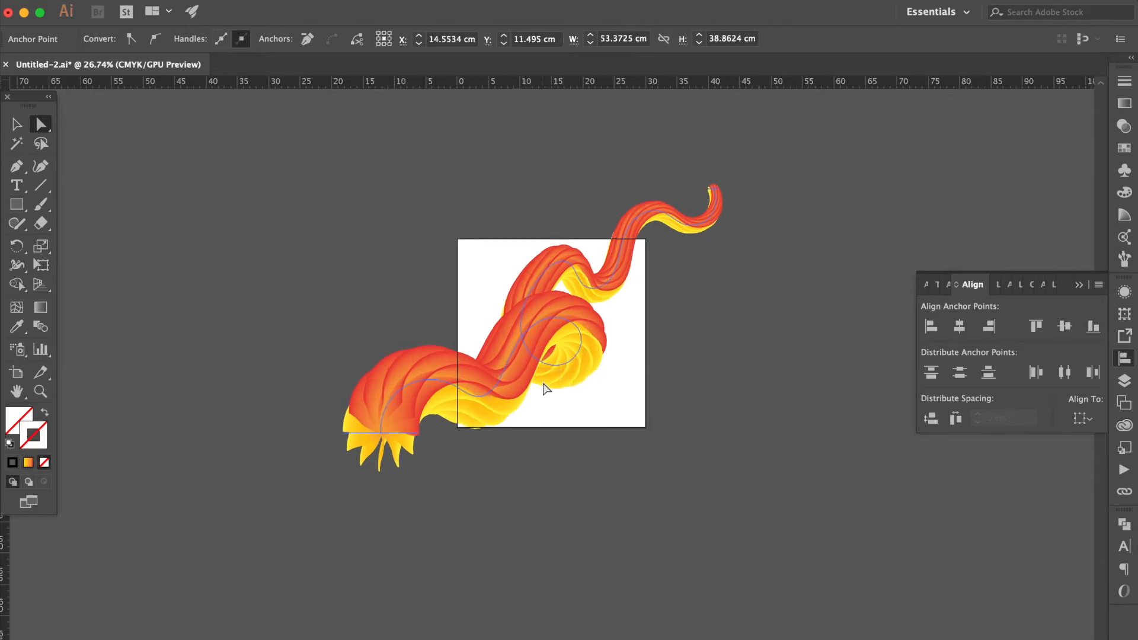
{"action": "scroll", "coordinate": [546, 388], "scroll_direction": "up", "scroll_amount": 5}
{"action": "left_click", "coordinate": [566, 397]}
{"action": "scroll", "coordinate": [566, 397], "scroll_direction": "up", "scroll_amount": 3}
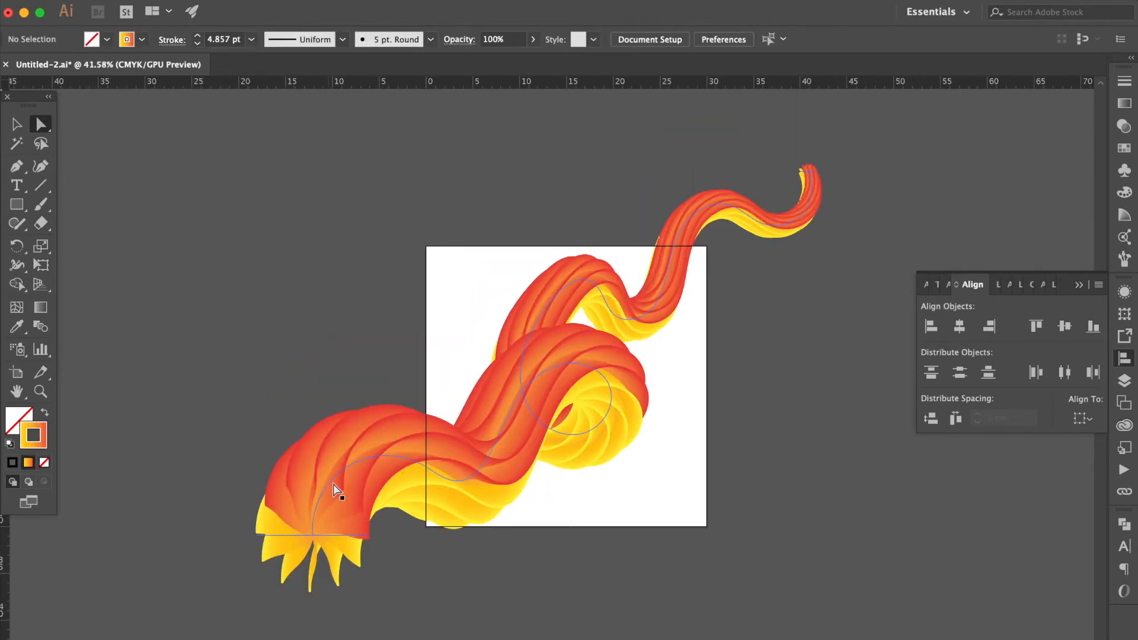
{"action": "left_click", "coordinate": [336, 536]}
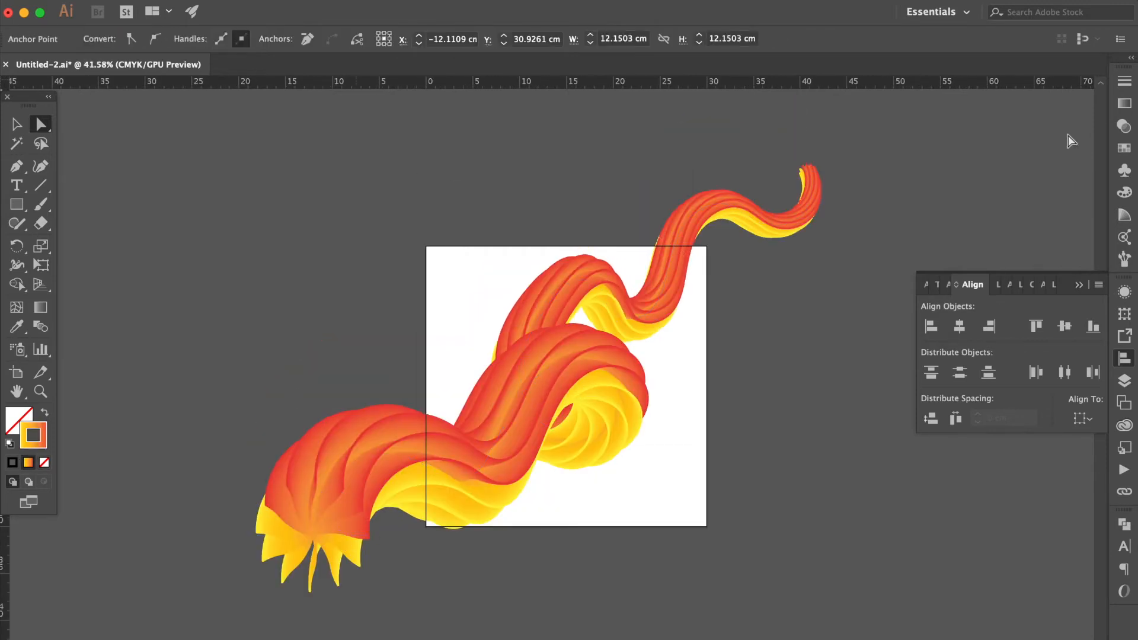
{"action": "left_click", "coordinate": [1124, 106]}
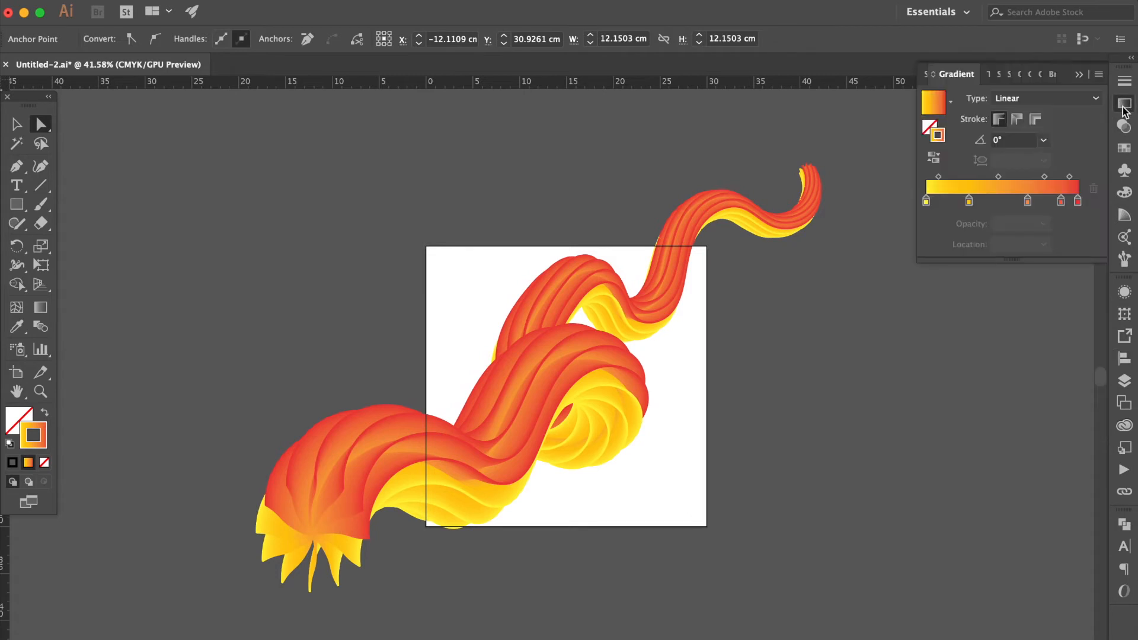
{"action": "double_click", "coordinate": [927, 202]}
{"action": "left_click", "coordinate": [950, 252]}
{"action": "double_click", "coordinate": [1078, 202]}
{"action": "left_click", "coordinate": [949, 252]}
Nudge the second gradient stop left and set it and the fourth stop to dark purple
{"action": "left_click_drag", "start_coordinate": [969, 201], "coordinate": [957, 202]}
{"action": "double_click", "coordinate": [957, 202]}
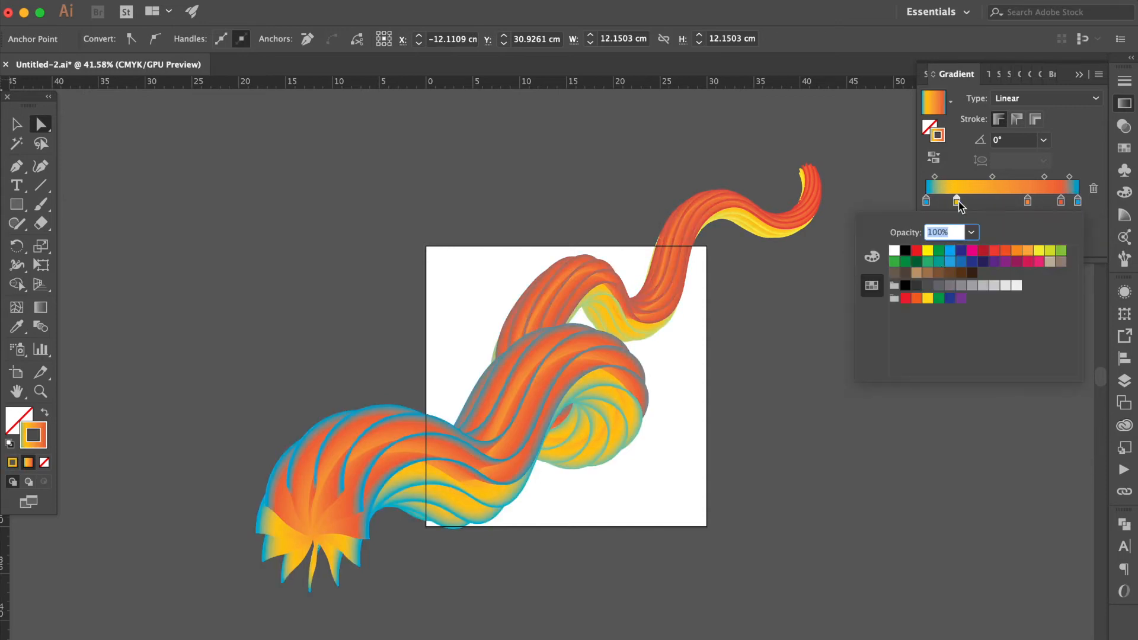
{"action": "left_click", "coordinate": [975, 262]}
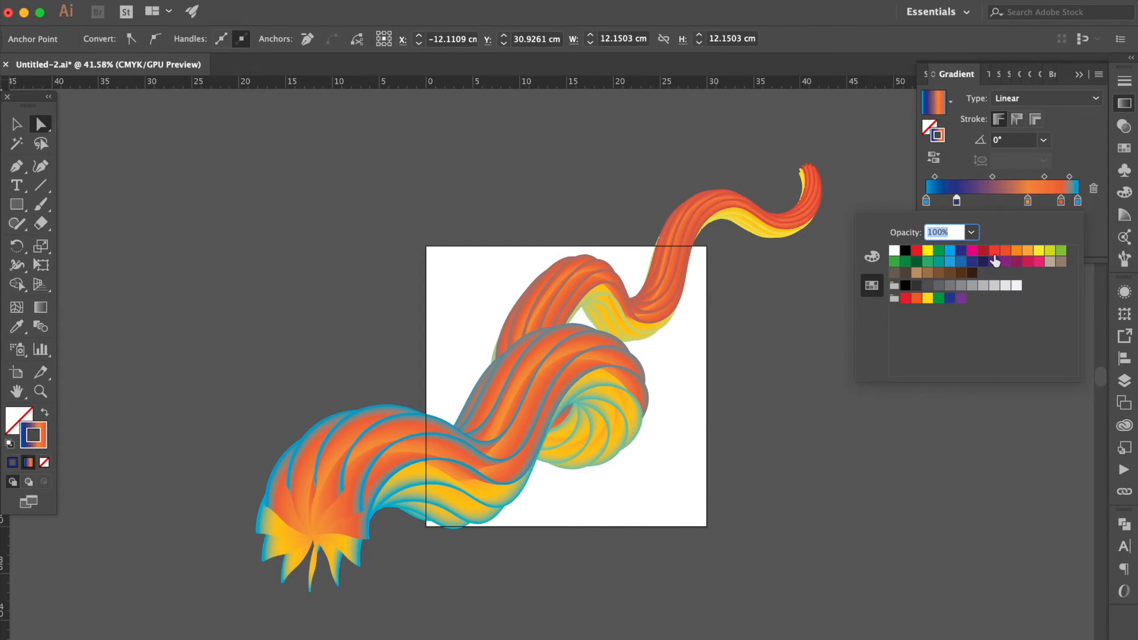
{"action": "left_click", "coordinate": [1061, 203]}
{"action": "left_click_drag", "start_coordinate": [1061, 203], "coordinate": [1061, 204]}
{"action": "double_click", "coordinate": [1062, 203]}
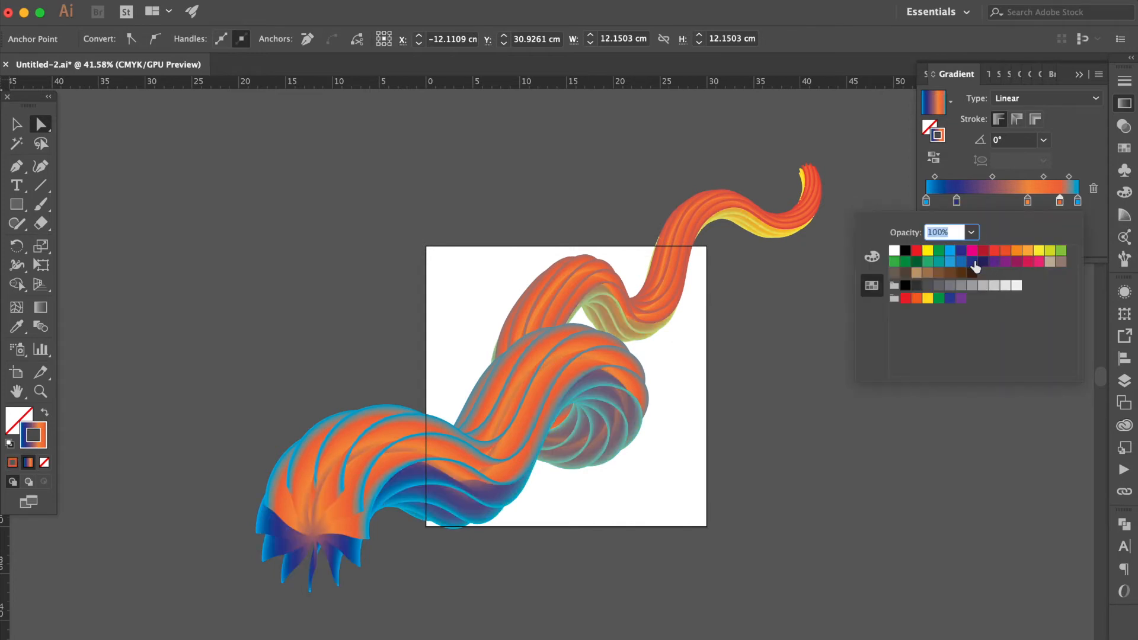
{"action": "left_click", "coordinate": [976, 265]}
Set the central gradient stop to yellow and add another yellow stop beside it
{"action": "left_click", "coordinate": [1028, 202]}
{"action": "double_click", "coordinate": [1028, 201]}
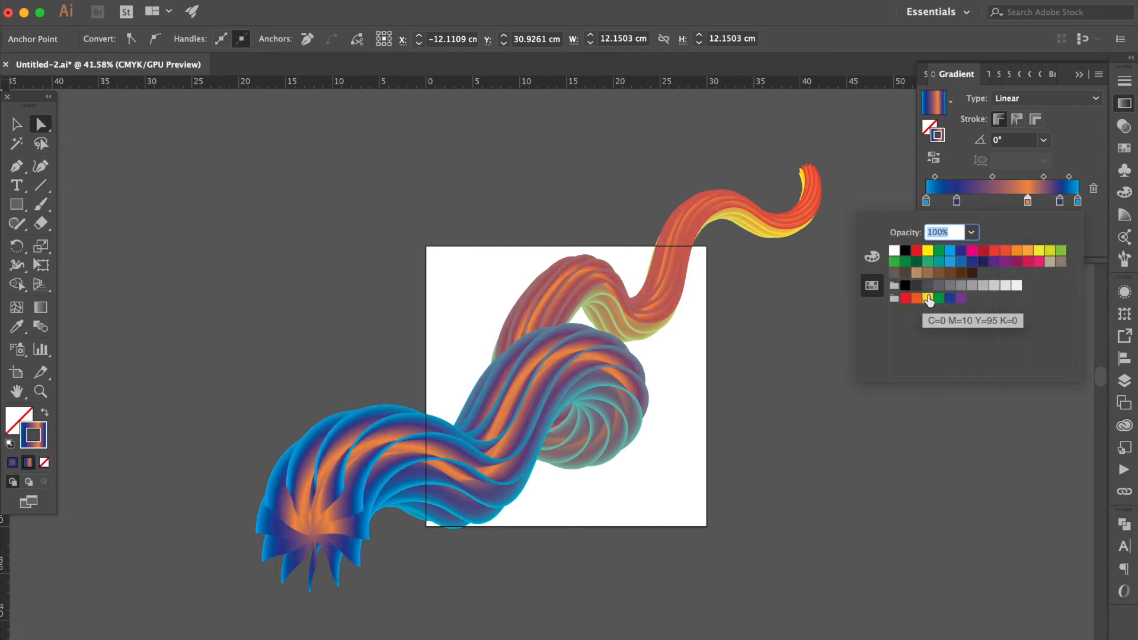
{"action": "left_click", "coordinate": [929, 298]}
{"action": "left_click", "coordinate": [1026, 208]}
{"action": "left_click", "coordinate": [994, 202]}
{"action": "double_click", "coordinate": [994, 202]}
{"action": "left_click", "coordinate": [928, 298]}
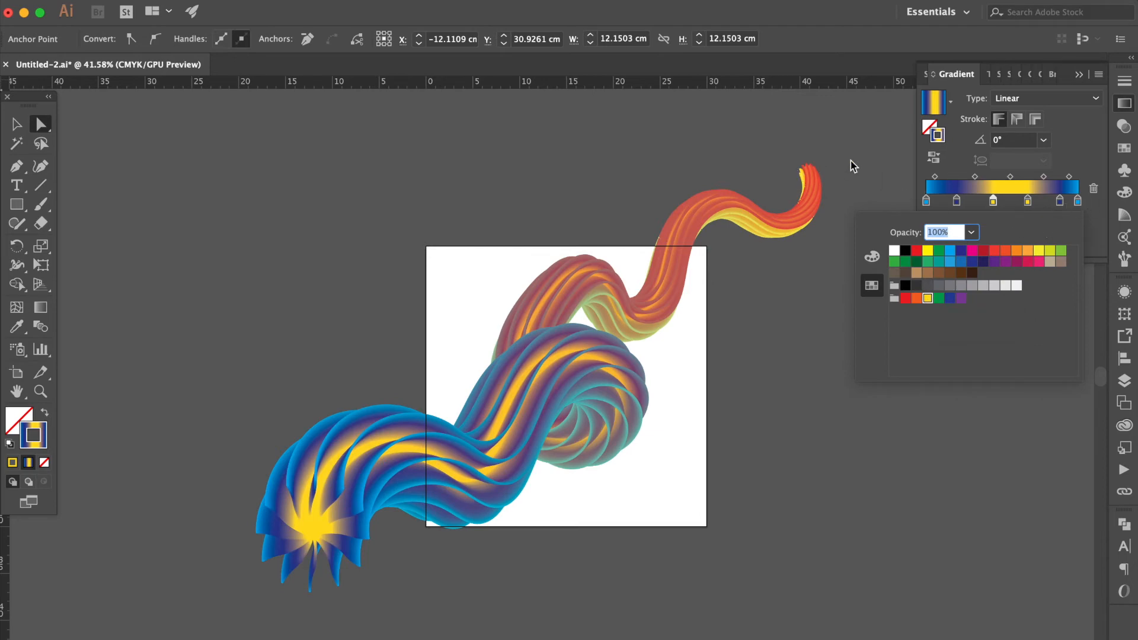
Select the sun at the path's end and copy the start sun's gradient onto it with the Eyedropper
{"action": "scroll", "coordinate": [852, 161], "scroll_direction": "up", "scroll_amount": 5}
{"action": "left_click", "coordinate": [745, 192]}
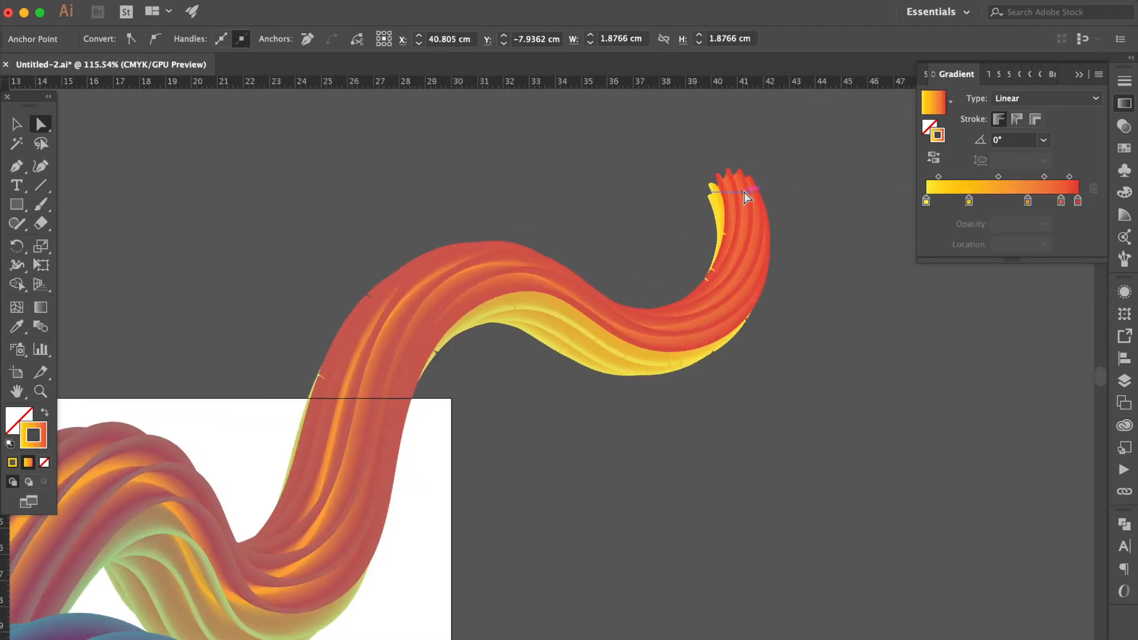
{"action": "scroll", "coordinate": [508, 439], "scroll_direction": "down", "scroll_amount": 10}
{"action": "scroll", "coordinate": [508, 438], "scroll_direction": "left", "scroll_amount": 10}
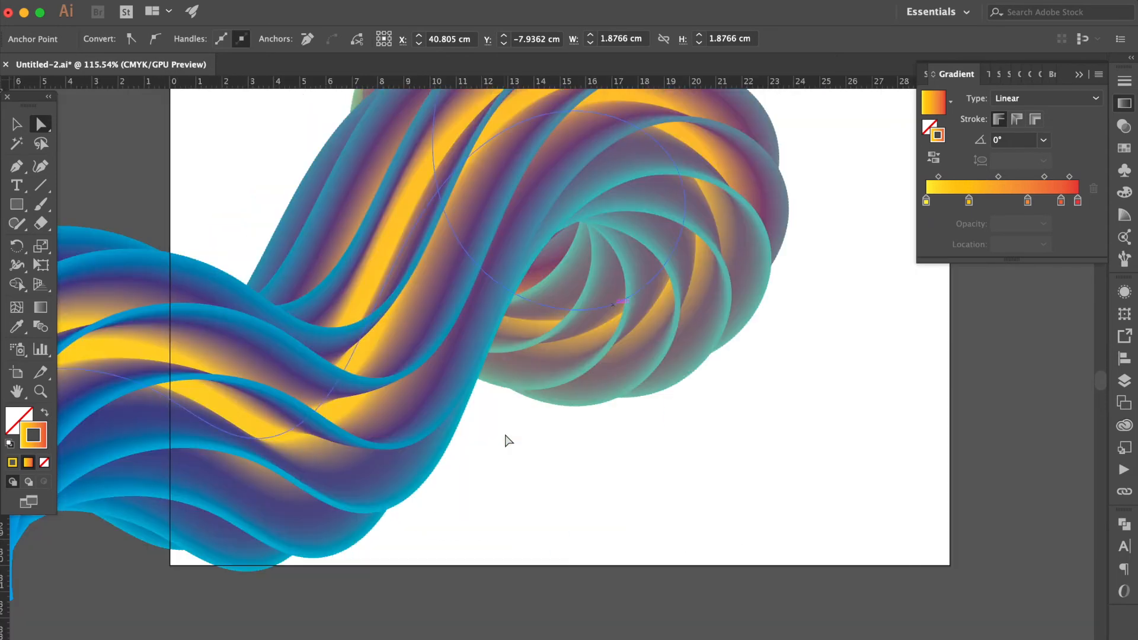
{"action": "scroll", "coordinate": [508, 440], "scroll_direction": "down", "scroll_amount": 5}
{"action": "scroll", "coordinate": [508, 440], "scroll_direction": "left", "scroll_amount": 10}
{"action": "scroll", "coordinate": [505, 440], "scroll_direction": "down", "scroll_amount": 1}
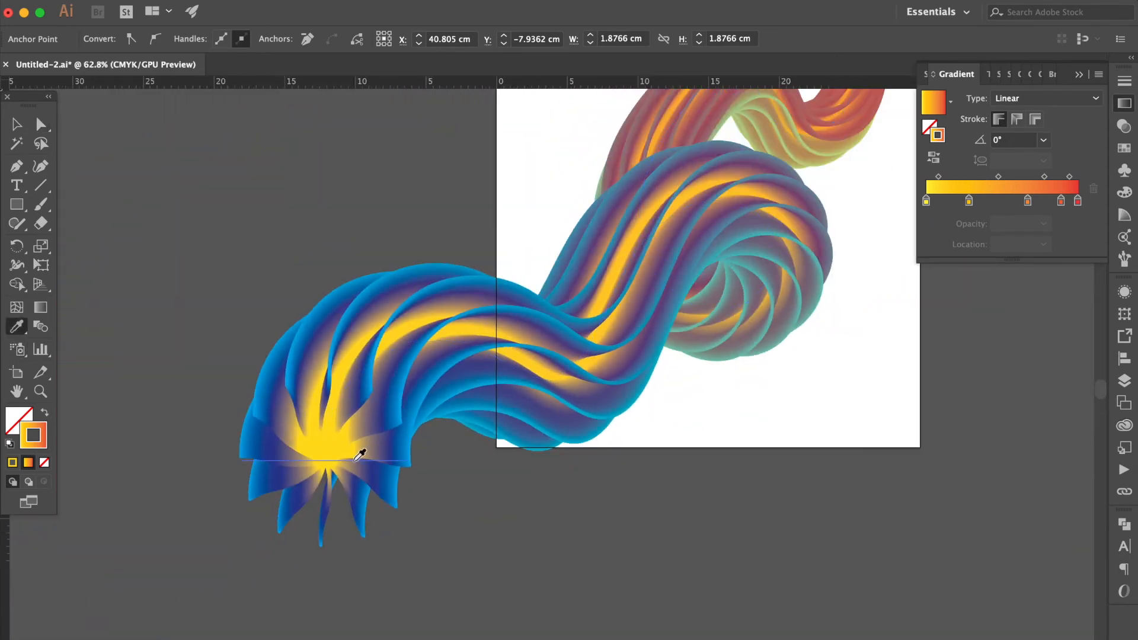
{"action": "left_click", "coordinate": [350, 428]}
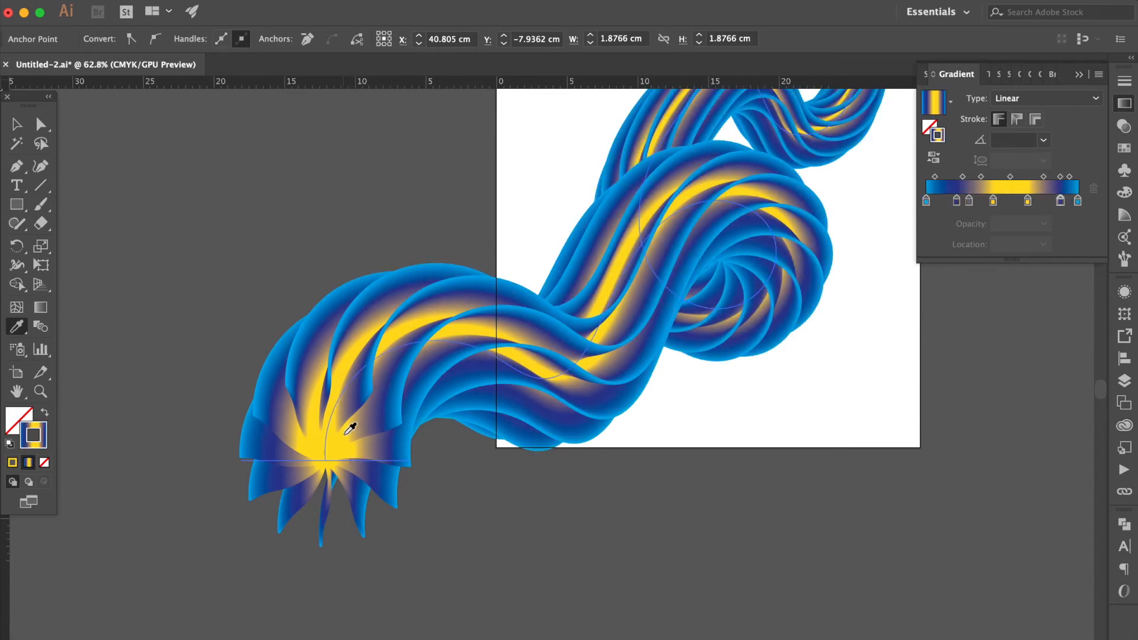
Deselect the artwork and create a new layer named bg
{"action": "scroll", "coordinate": [350, 428], "scroll_direction": "right", "scroll_amount": 10}
{"action": "scroll", "coordinate": [349, 428], "scroll_direction": "up", "scroll_amount": 4}
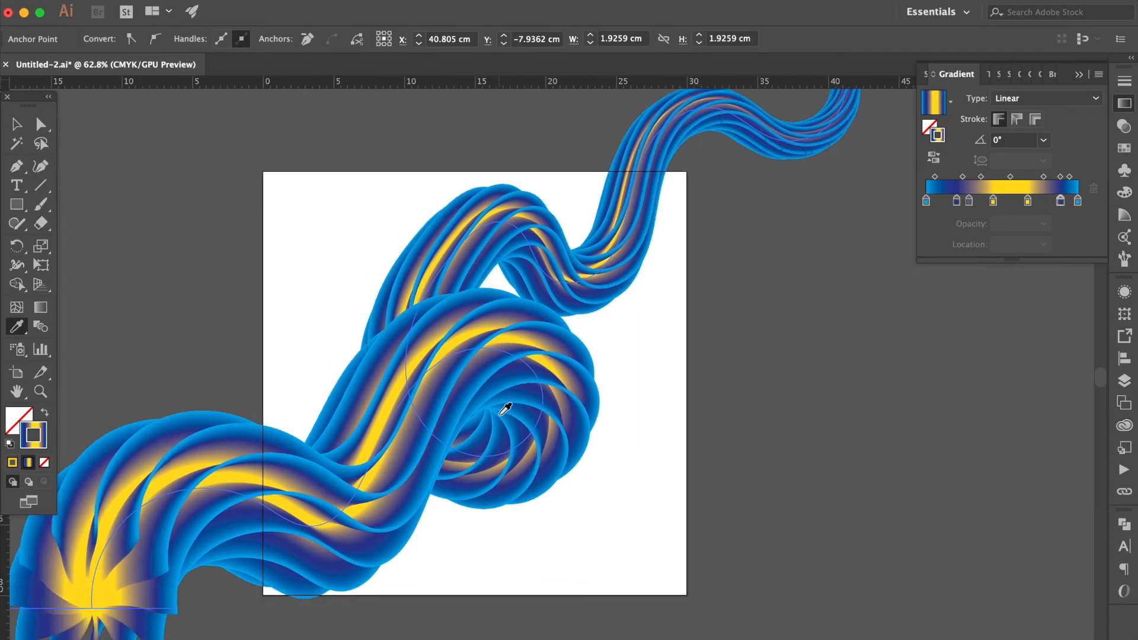
{"action": "left_click", "coordinate": [16, 124]}
{"action": "left_click", "coordinate": [205, 240]}
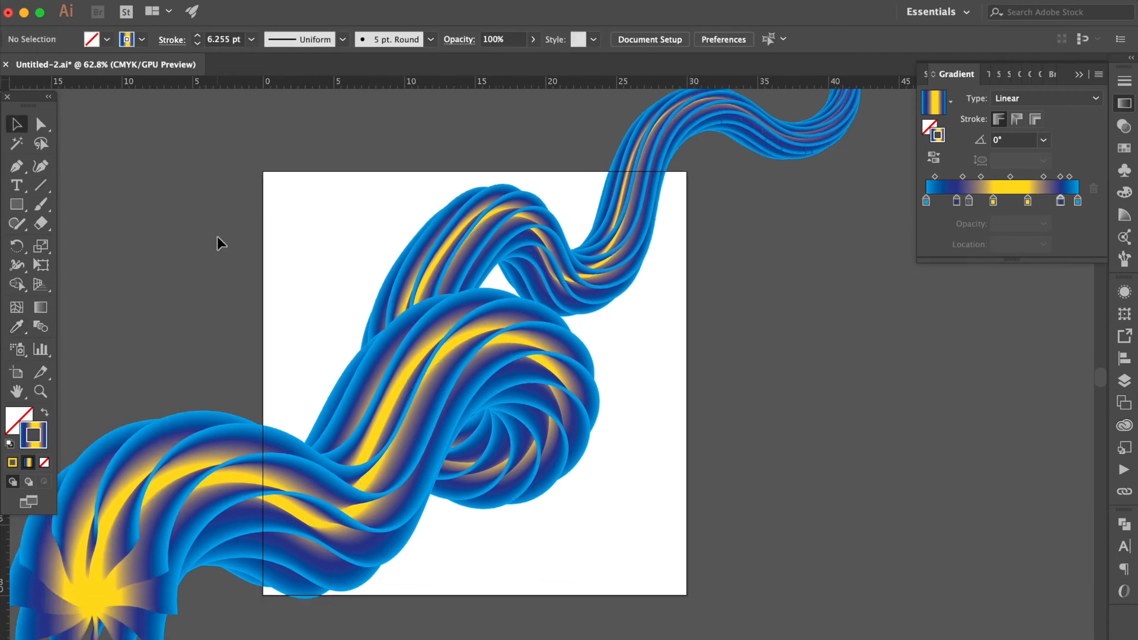
{"action": "scroll", "coordinate": [233, 236], "scroll_direction": "down", "scroll_amount": 2}
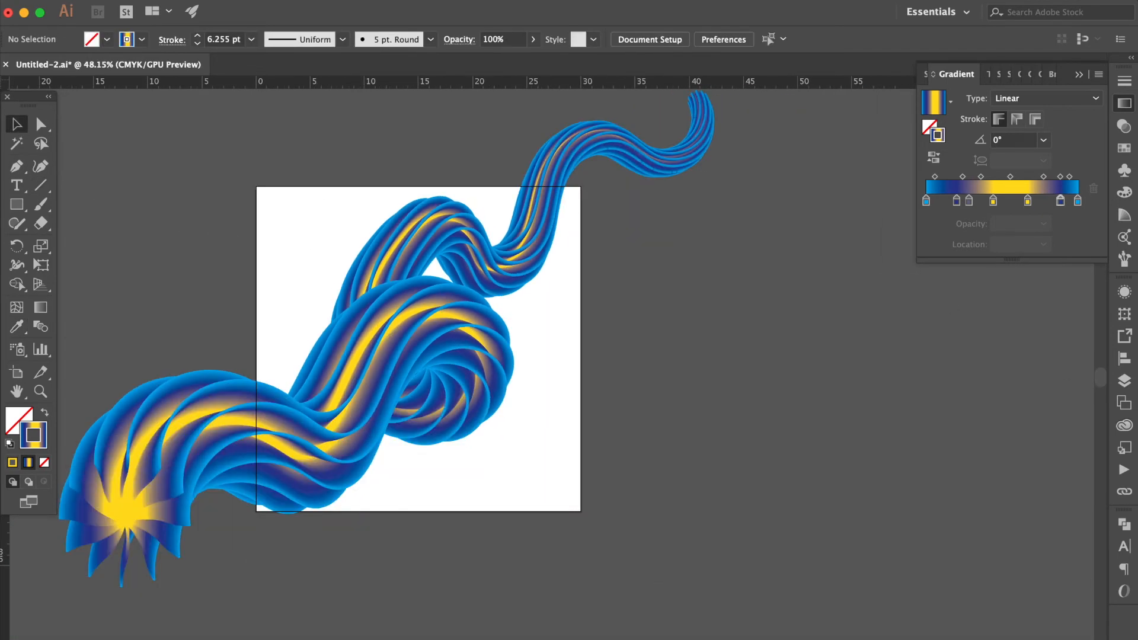
{"action": "left_click", "coordinate": [1124, 382]}
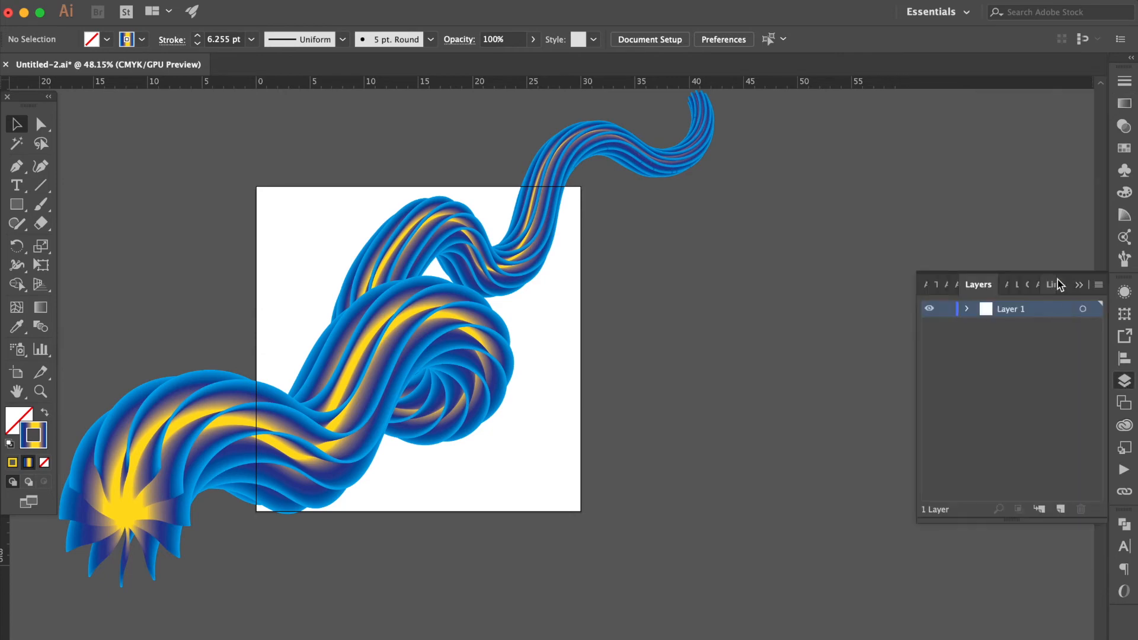
{"action": "left_click", "coordinate": [1099, 285]}
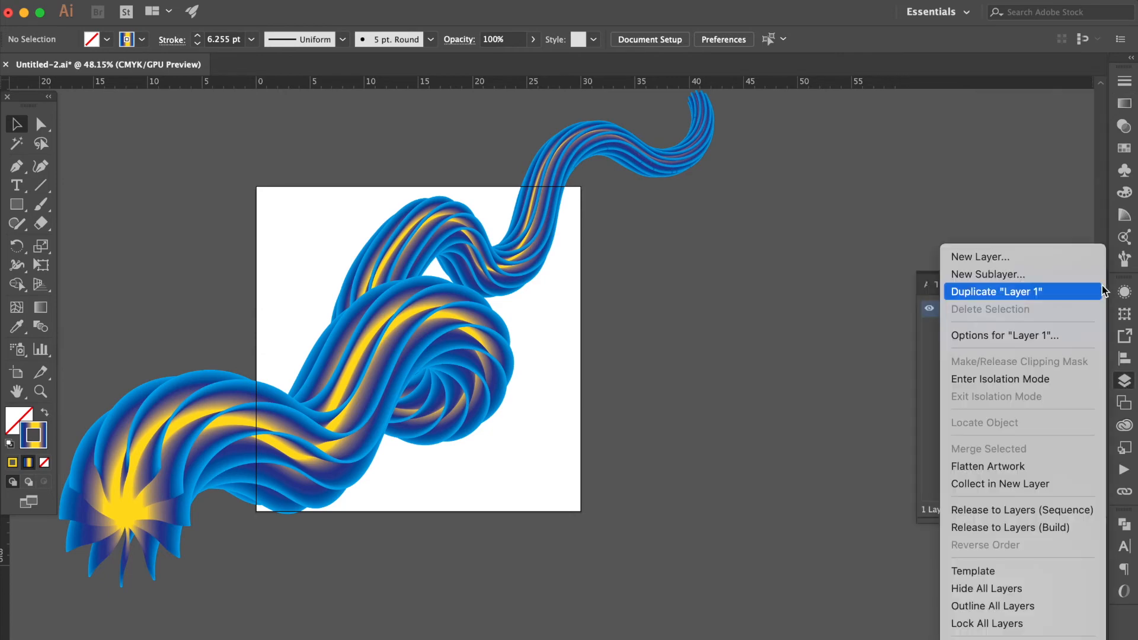
{"action": "left_click", "coordinate": [1017, 257]}
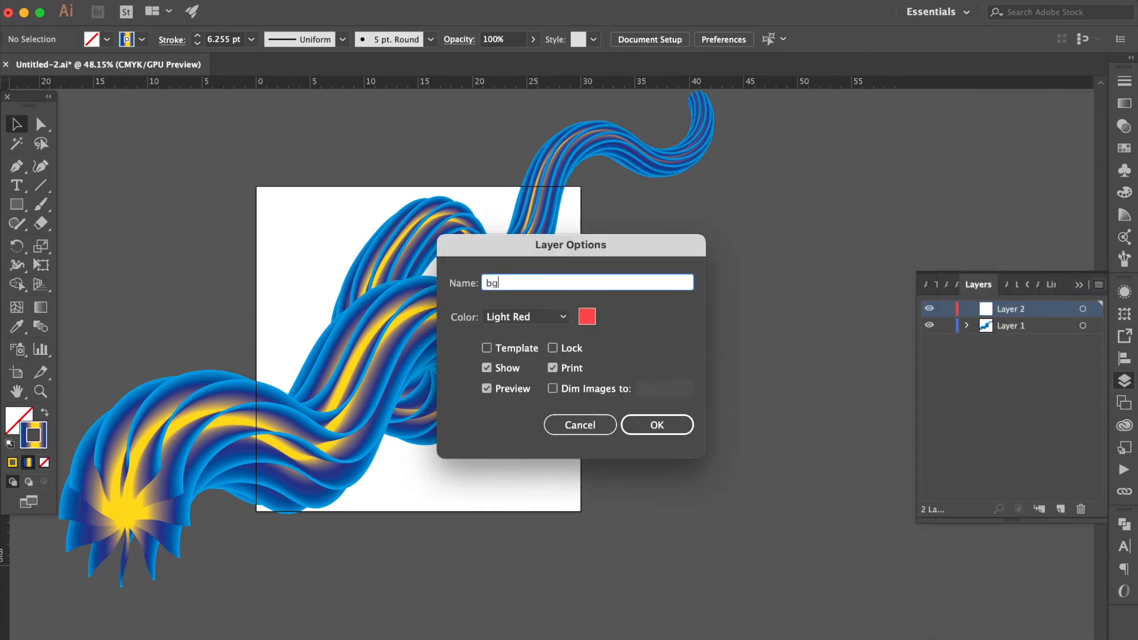
{"action": "key", "text": "Return"}
Move the bg layer below Layer 1 and lock Layer 1
{"action": "left_click_drag", "start_coordinate": [1012, 317], "coordinate": [1015, 334]}
{"action": "left_click", "coordinate": [944, 309]}
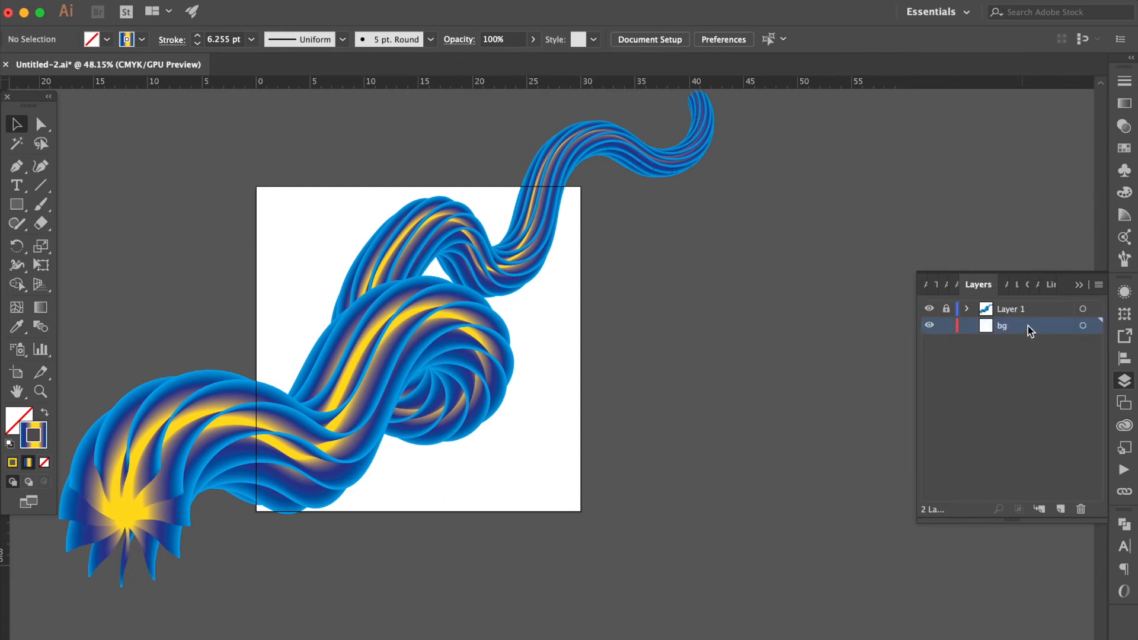
Draw a rectangle covering the whole artboard on the bg layer with a white fill and no stroke
{"action": "left_click", "coordinate": [15, 205]}
{"action": "left_click_drag", "start_coordinate": [250, 181], "coordinate": [587, 519]}
{"action": "left_click", "coordinate": [25, 410]}
{"action": "left_click", "coordinate": [23, 442]}
{"action": "left_click", "coordinate": [10, 445]}
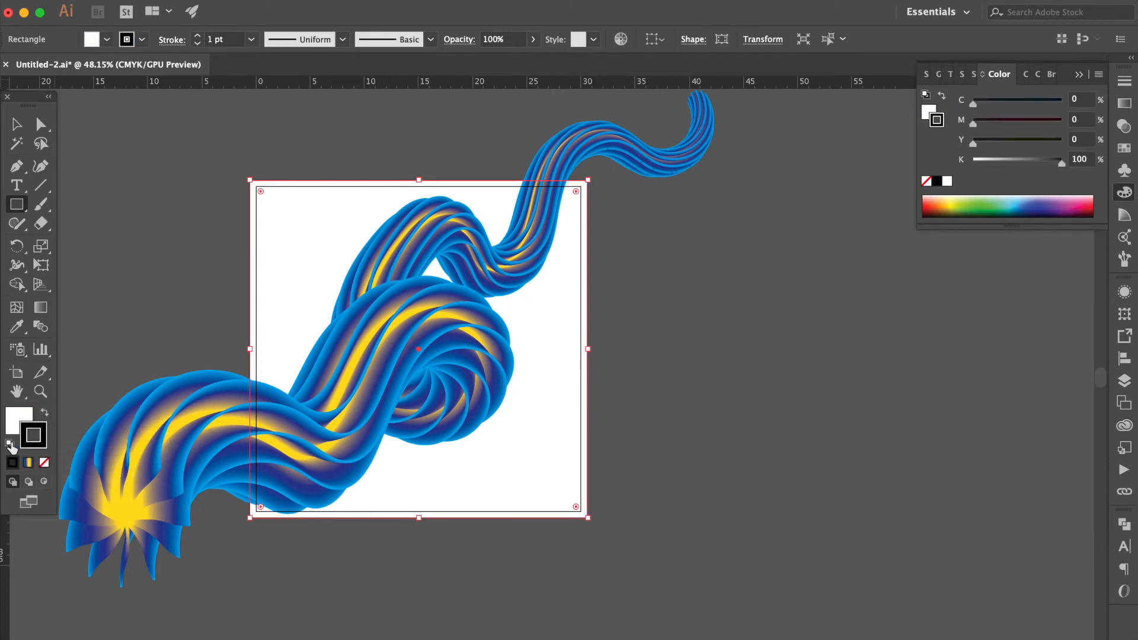
{"action": "left_click", "coordinate": [45, 463]}
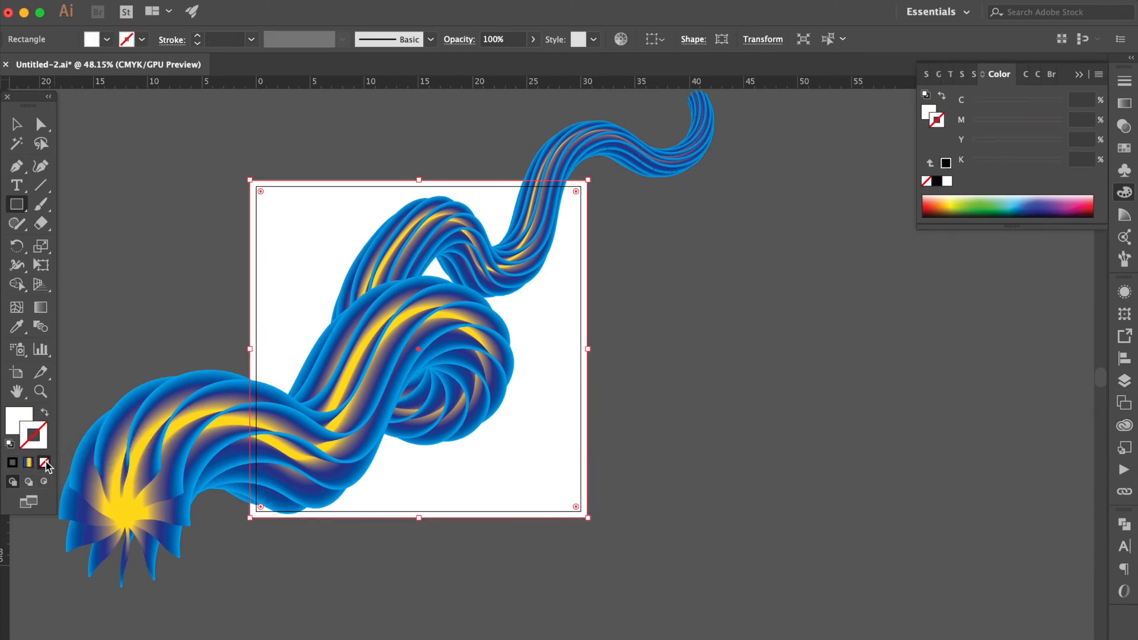
{"action": "left_click", "coordinate": [19, 418]}
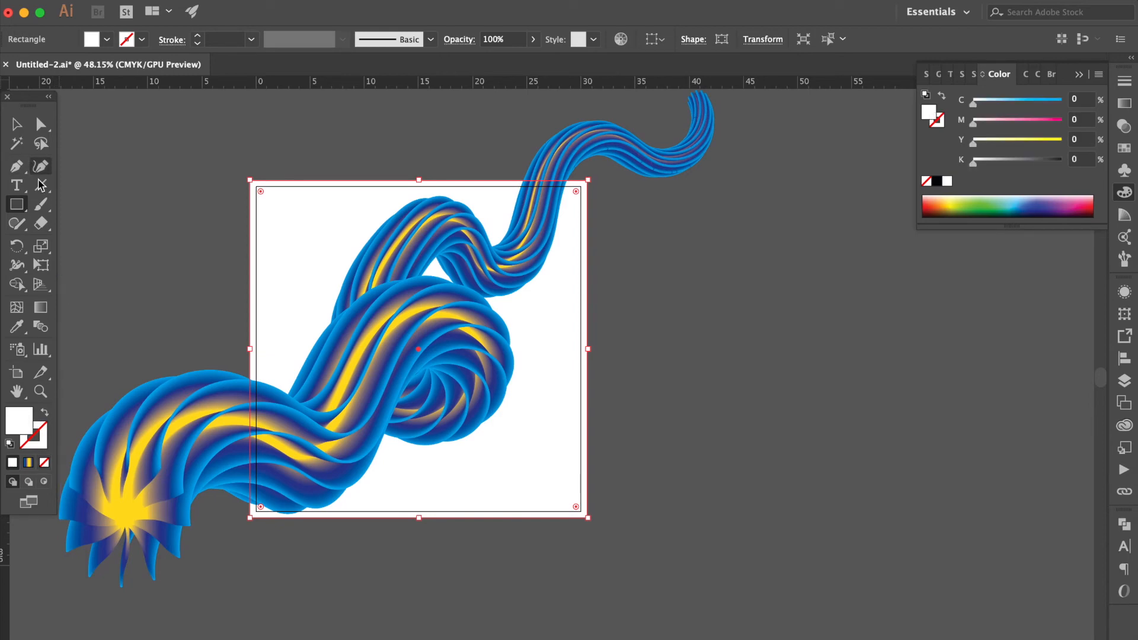
Add a grid of mesh points to the background rectangle with the Mesh tool along its edges and interior
{"action": "left_click", "coordinate": [17, 307]}
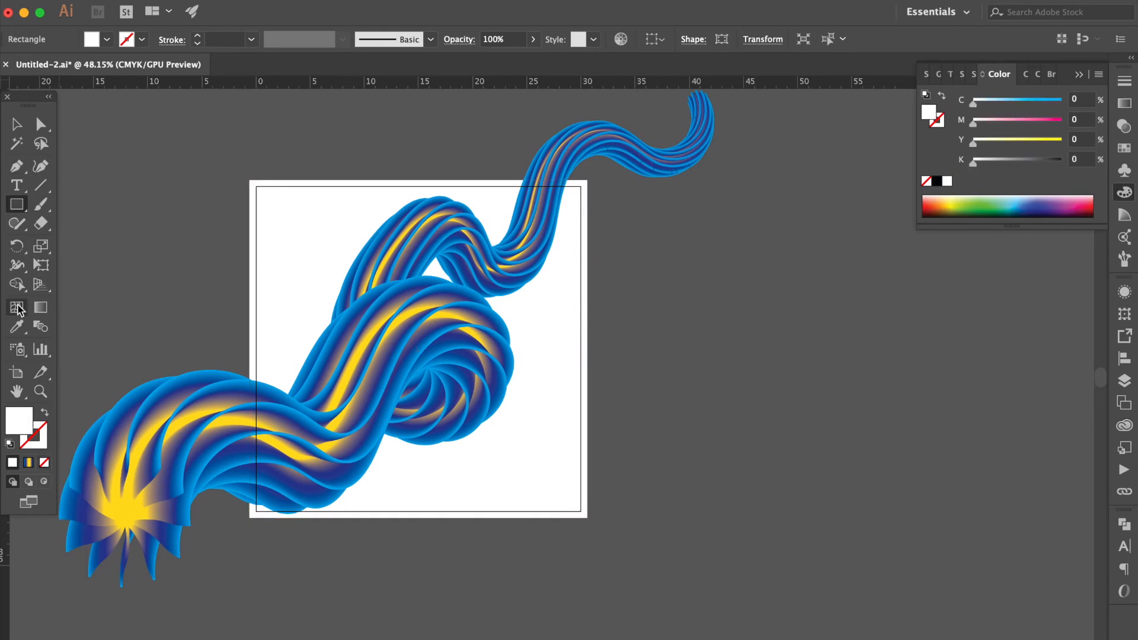
{"action": "left_click", "coordinate": [254, 228]}
{"action": "left_click", "coordinate": [254, 295]}
{"action": "left_click", "coordinate": [254, 360]}
{"action": "left_click", "coordinate": [587, 447]}
{"action": "left_click", "coordinate": [507, 180]}
{"action": "left_click", "coordinate": [386, 180]}
{"action": "left_click", "coordinate": [302, 228]}
{"action": "key", "text": "super+h"}
Color the upper-left interior mesh points with purple, yellow, red and dark blue swatches
{"action": "left_click", "coordinate": [1124, 148]}
{"action": "left_click", "coordinate": [1082, 137]}
{"action": "left_click", "coordinate": [302, 295]}
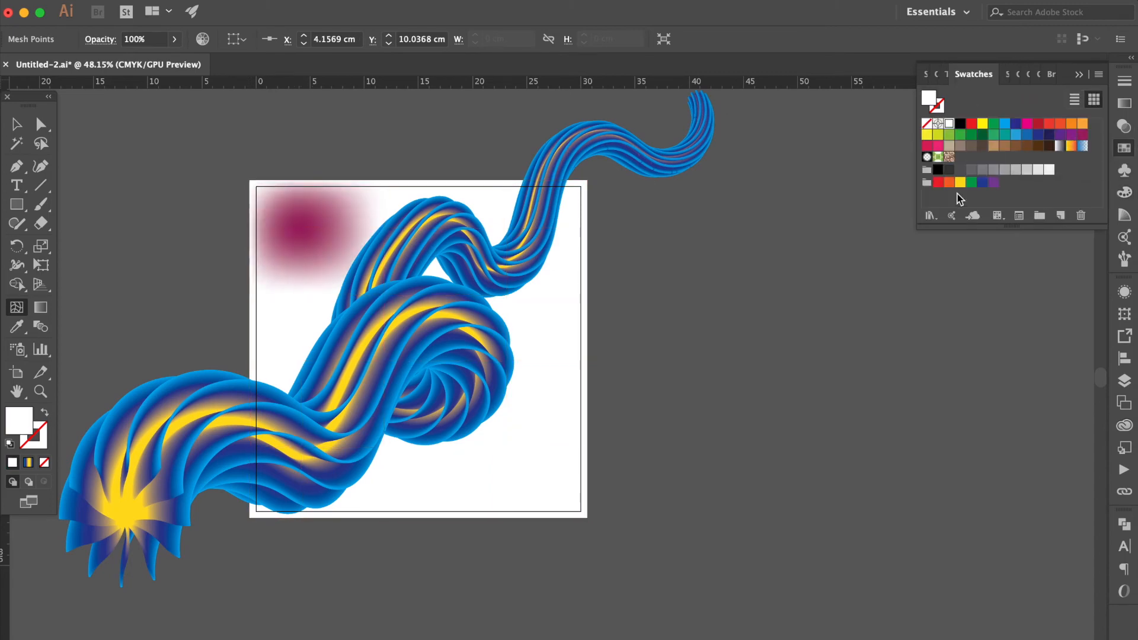
{"action": "left_click", "coordinate": [960, 182]}
{"action": "left_click", "coordinate": [386, 229]}
{"action": "left_click", "coordinate": [1059, 136]}
{"action": "left_click", "coordinate": [507, 295]}
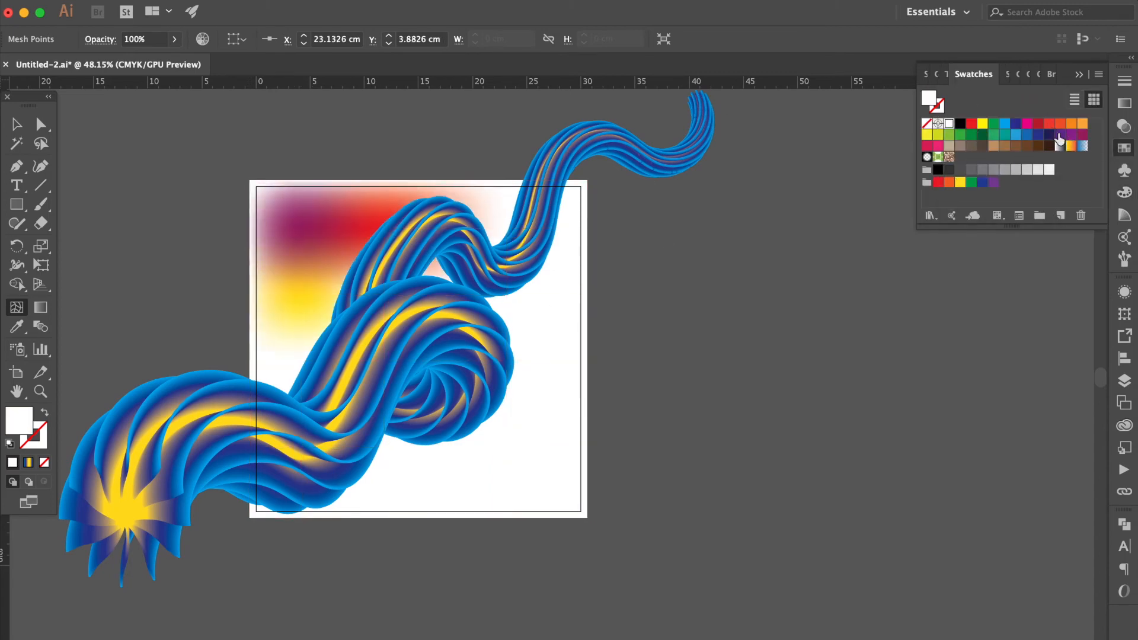
{"action": "left_click", "coordinate": [1048, 134]}
Color the mesh points along the rectangle's top edge with purple and violet swatches
{"action": "left_click", "coordinate": [506, 180]}
{"action": "left_click", "coordinate": [1082, 134]}
{"action": "left_click", "coordinate": [385, 180]}
{"action": "left_click", "coordinate": [1016, 136]}
{"action": "left_click", "coordinate": [302, 180]}
{"action": "left_click", "coordinate": [1082, 135]}
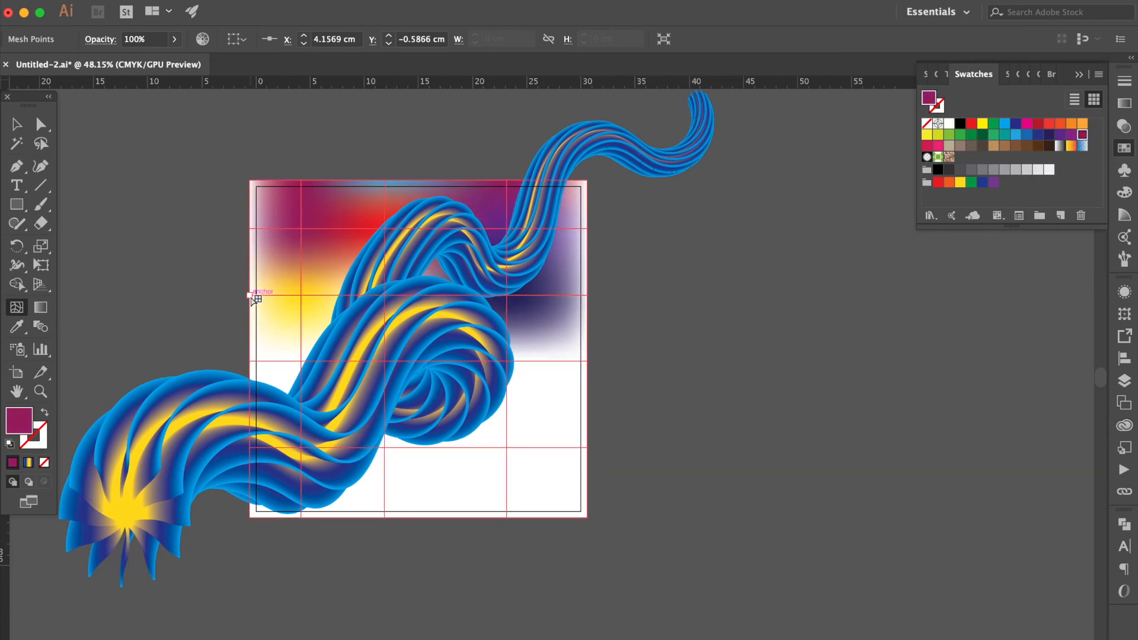
Color the top corners and upper side-edge mesh points with purple, violet and red swatches
{"action": "left_click", "coordinate": [253, 229]}
{"action": "left_click", "coordinate": [1074, 137]}
{"action": "left_click", "coordinate": [251, 181]}
{"action": "left_click", "coordinate": [1016, 136]}
{"action": "left_click", "coordinate": [586, 229]}
{"action": "left_click", "coordinate": [1082, 136]}
{"action": "left_click", "coordinate": [587, 180]}
{"action": "left_click", "coordinate": [1038, 124]}
Color middle-right mesh points in purple shades and two lower points yellow
{"action": "left_click", "coordinate": [506, 296]}
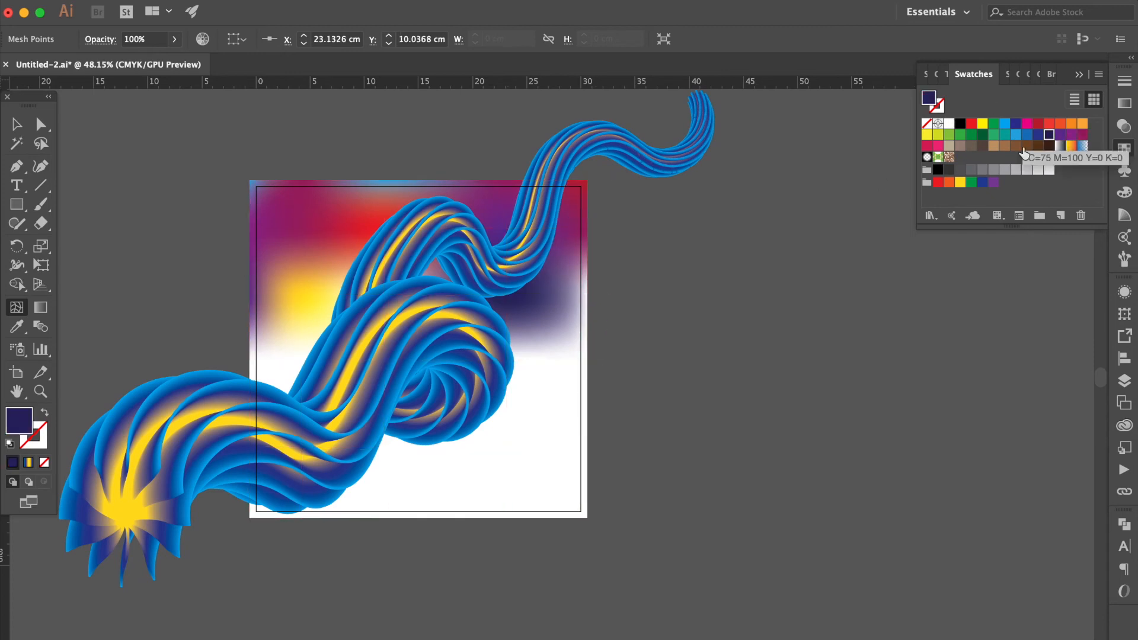
{"action": "left_click", "coordinate": [1060, 135]}
{"action": "left_click", "coordinate": [587, 296]}
{"action": "left_click", "coordinate": [1082, 136]}
{"action": "left_click", "coordinate": [586, 361]}
{"action": "left_click", "coordinate": [960, 183]}
{"action": "left_click", "coordinate": [385, 448]}
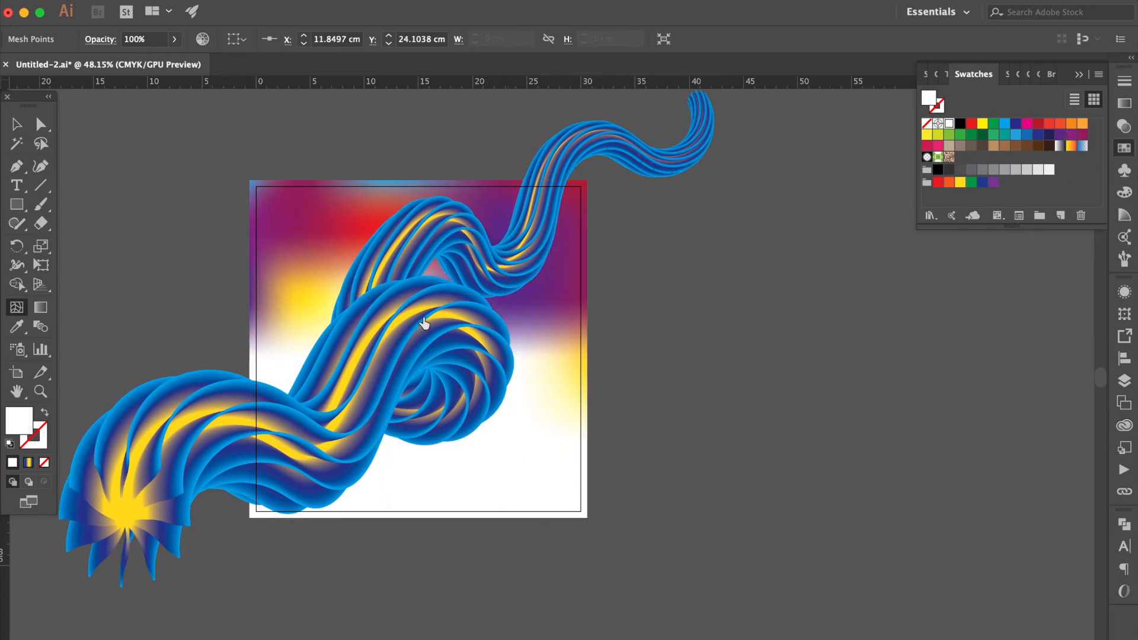
{"action": "left_click", "coordinate": [961, 184]}
Color the lower-left and bottom-edge mesh points with purple, red and magenta swatches
{"action": "left_click", "coordinate": [302, 361]}
{"action": "left_click", "coordinate": [1072, 136]}
{"action": "left_click", "coordinate": [251, 361]}
{"action": "left_click", "coordinate": [251, 515]}
{"action": "left_click", "coordinate": [302, 516]}
{"action": "left_click", "coordinate": [1061, 134]}
{"action": "left_click", "coordinate": [385, 515]}
{"action": "left_click", "coordinate": [1038, 134]}
{"action": "left_click", "coordinate": [506, 516]}
{"action": "left_click", "coordinate": [1082, 135]}
Color the remaining lower-right mesh points with blue and purple swatches
{"action": "left_click", "coordinate": [506, 448]}
{"action": "left_click", "coordinate": [1016, 124]}
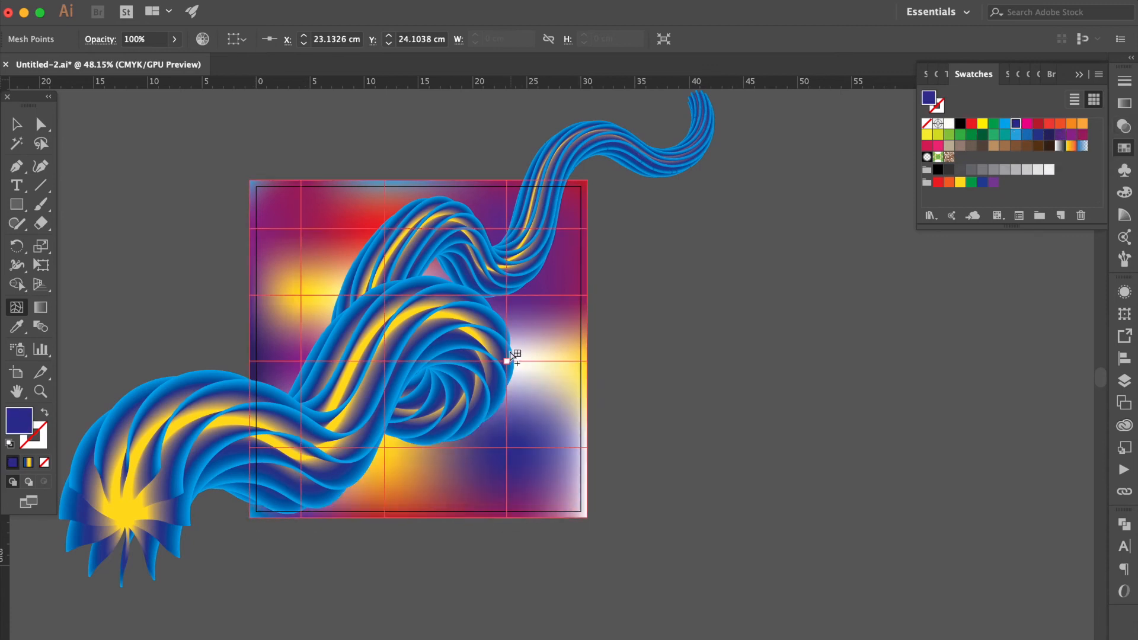
{"action": "left_click", "coordinate": [507, 361]}
{"action": "left_click", "coordinate": [1071, 134]}
{"action": "left_click", "coordinate": [586, 449]}
{"action": "left_click", "coordinate": [1017, 136]}
{"action": "left_click", "coordinate": [386, 230]}
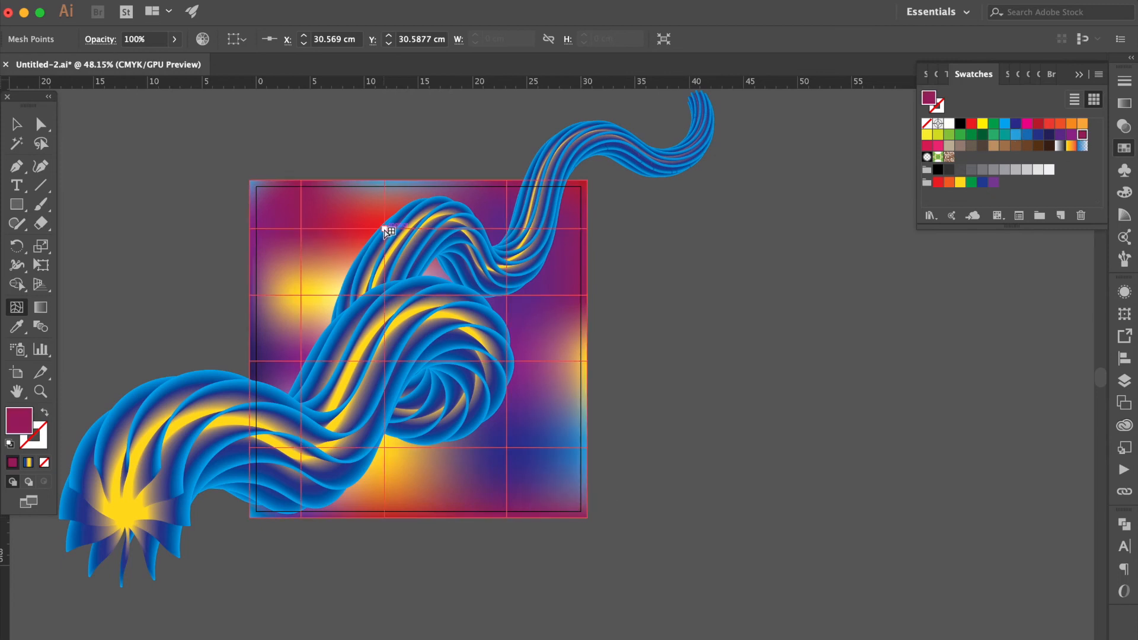
Drag the upper and middle mesh points with the Direct Selection tool to warp the grid
{"action": "left_click", "coordinate": [41, 125]}
{"action": "left_click_drag", "start_coordinate": [302, 234], "coordinate": [290, 213]}
{"action": "left_click_drag", "start_coordinate": [384, 230], "coordinate": [409, 198]}
{"action": "left_click_drag", "start_coordinate": [301, 296], "coordinate": [301, 317]}
{"action": "left_click_drag", "start_coordinate": [507, 295], "coordinate": [541, 345]}
{"action": "left_click_drag", "start_coordinate": [408, 199], "coordinate": [367, 224]}
{"action": "left_click_drag", "start_coordinate": [507, 228], "coordinate": [540, 267]}
Drag the lower mesh points to warp the bottom of the grid into wavy shapes
{"action": "left_click_drag", "start_coordinate": [507, 448], "coordinate": [535, 475]}
{"action": "left_click_drag", "start_coordinate": [507, 361], "coordinate": [492, 415]}
{"action": "left_click_drag", "start_coordinate": [384, 361], "coordinate": [422, 400]}
{"action": "left_click_drag", "start_coordinate": [384, 448], "coordinate": [418, 487]}
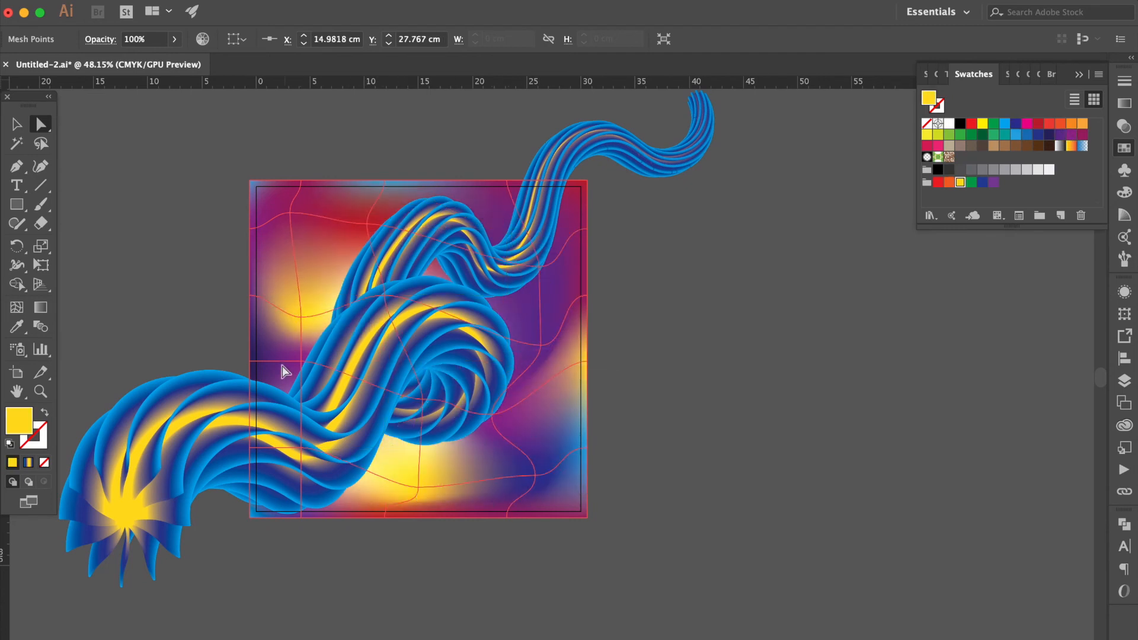
{"action": "left_click_drag", "start_coordinate": [301, 361], "coordinate": [269, 370]}
{"action": "left_click_drag", "start_coordinate": [301, 448], "coordinate": [281, 483]}
{"action": "left_click", "coordinate": [680, 267]}
Fine-tune the positions and handles of several upper mesh points
{"action": "left_click", "coordinate": [322, 247]}
{"action": "mouse_move", "coordinate": [368, 224]}
{"action": "left_mouse_down"}
{"action": "mouse_move", "coordinate": [396, 198]}
{"action": "mouse_move", "coordinate": [375, 238]}
{"action": "mouse_move", "coordinate": [378, 218]}
{"action": "left_mouse_up"}
{"action": "left_click_drag", "start_coordinate": [396, 289], "coordinate": [402, 306]}
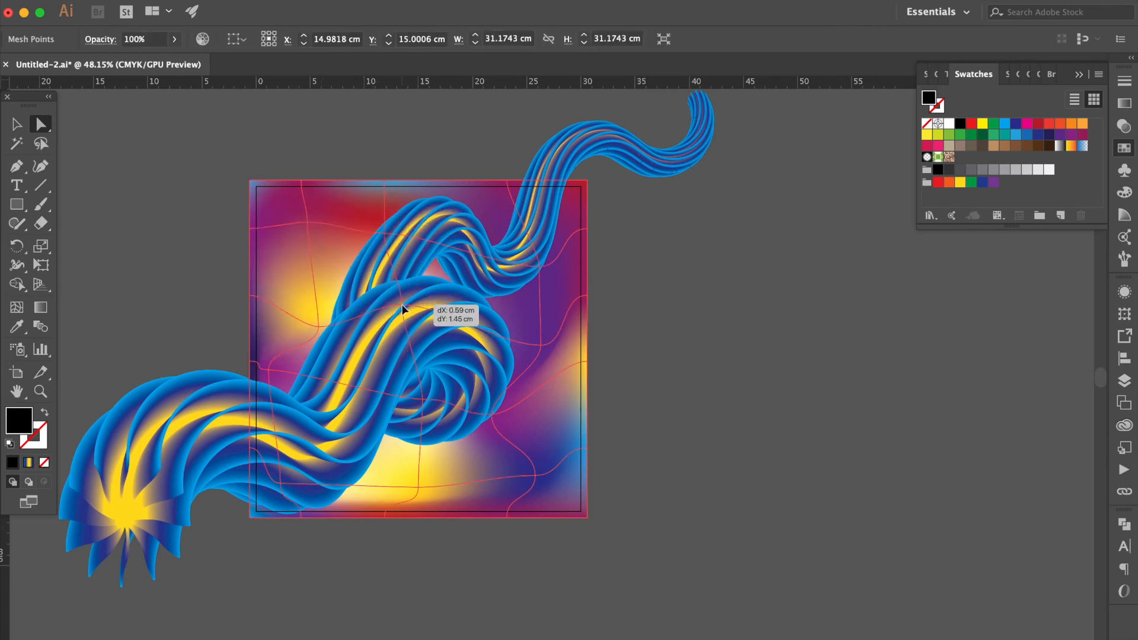
{"action": "left_click", "coordinate": [308, 223]}
{"action": "left_click_drag", "start_coordinate": [319, 327], "coordinate": [295, 277]}
{"action": "left_click", "coordinate": [269, 370]}
{"action": "left_click", "coordinate": [960, 182]}
{"action": "key", "text": "super+z"}
Reposition mesh points on the left, right and bottom to refine the warped grid
{"action": "left_click_drag", "start_coordinate": [269, 370], "coordinate": [280, 370]}
{"action": "left_click_drag", "start_coordinate": [684, 330], "coordinate": [550, 367]}
{"action": "left_click_drag", "start_coordinate": [554, 344], "coordinate": [536, 342]}
{"action": "left_click", "coordinate": [611, 374]}
{"action": "left_click_drag", "start_coordinate": [413, 492], "coordinate": [419, 487]}
{"action": "left_click", "coordinate": [673, 401]}
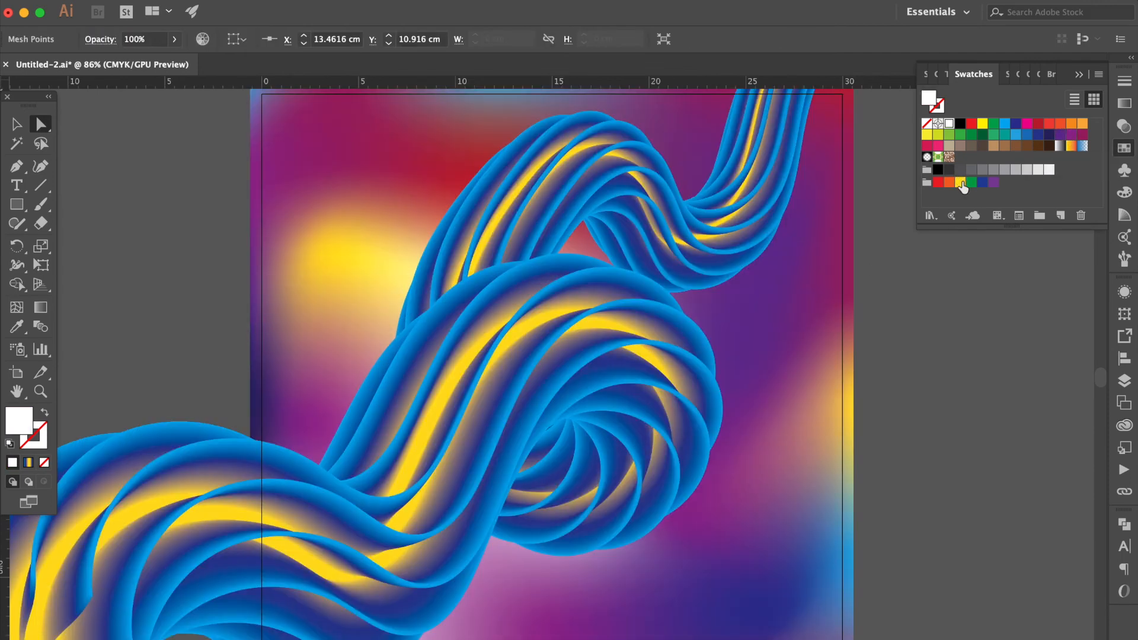
Recolor several lower mesh points with purple and yellow swatches and deselect the mesh
{"action": "left_click", "coordinate": [960, 182]}
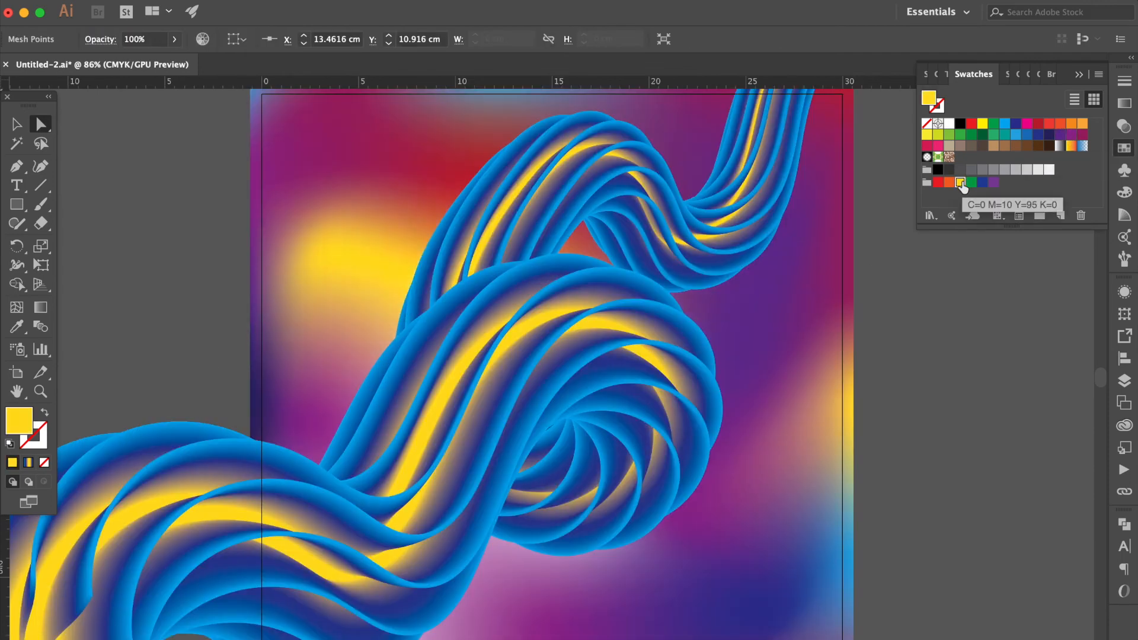
{"action": "left_click", "coordinate": [559, 473]}
{"action": "left_click", "coordinate": [1083, 135]}
{"action": "left_click", "coordinate": [960, 183]}
{"action": "left_click", "coordinate": [309, 622]}
{"action": "left_click", "coordinate": [1082, 135]}
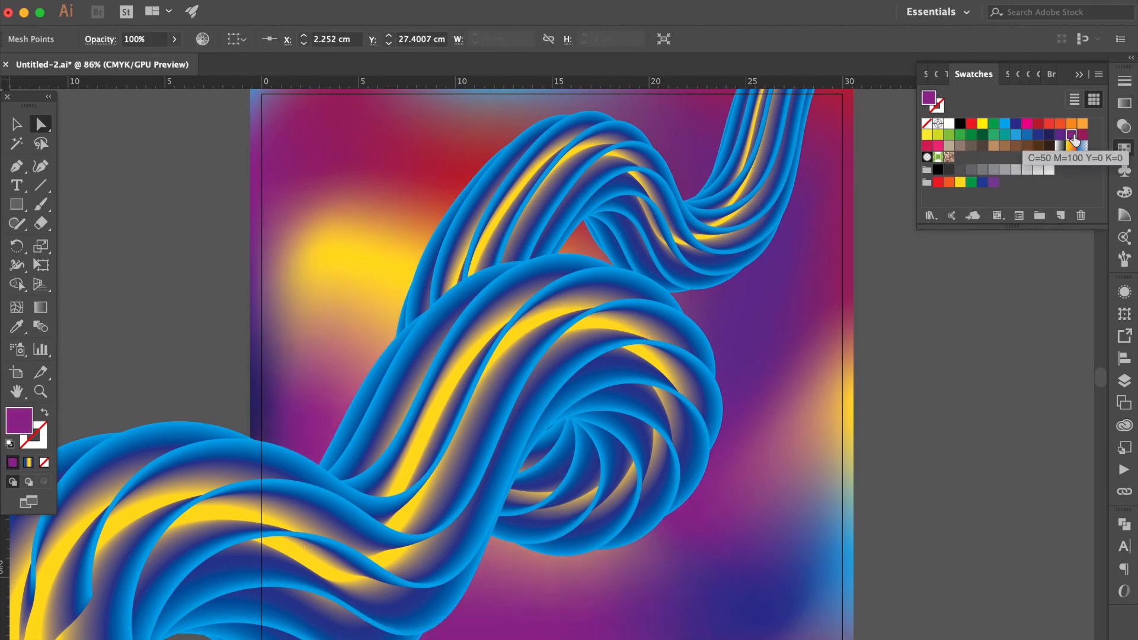
{"action": "left_click", "coordinate": [960, 183]}
{"action": "left_click", "coordinate": [927, 480]}
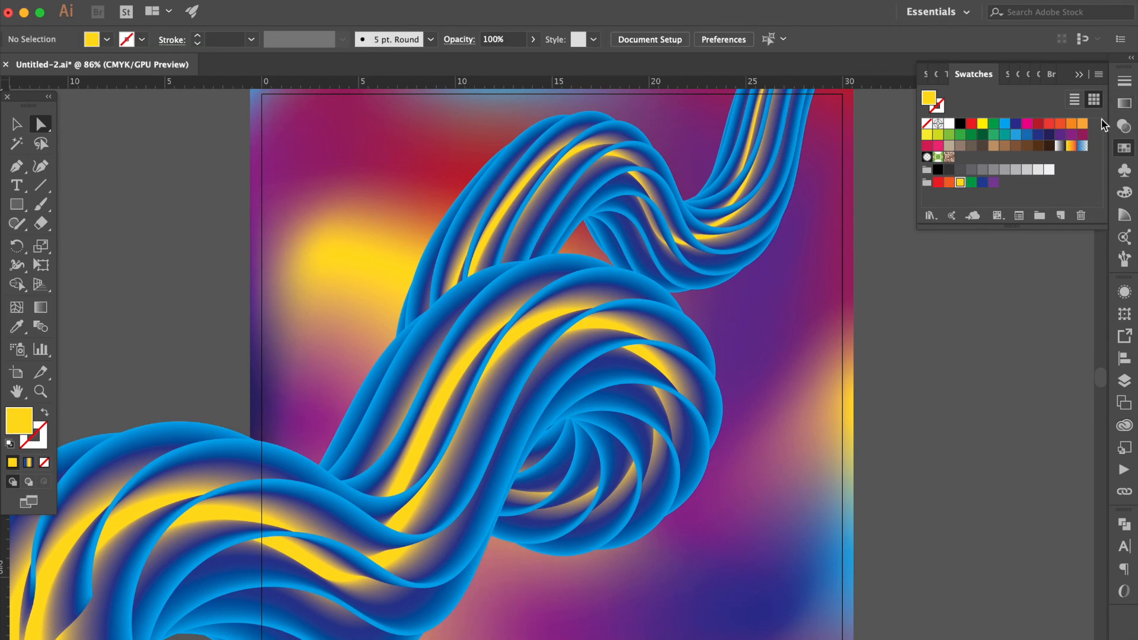
{"action": "left_click", "coordinate": [1002, 300]}
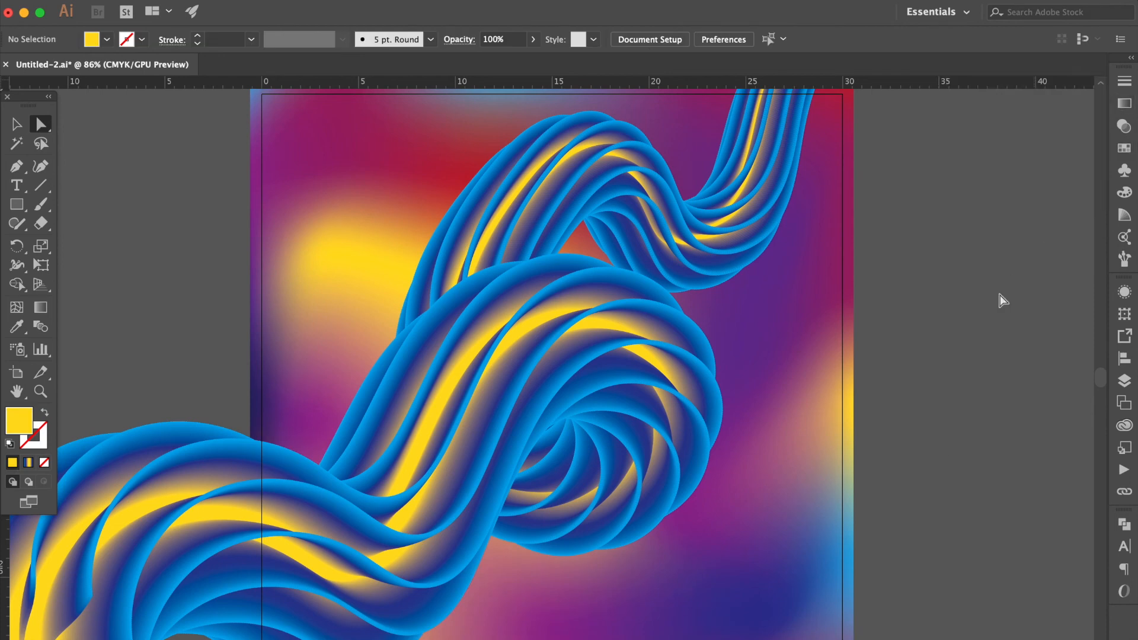